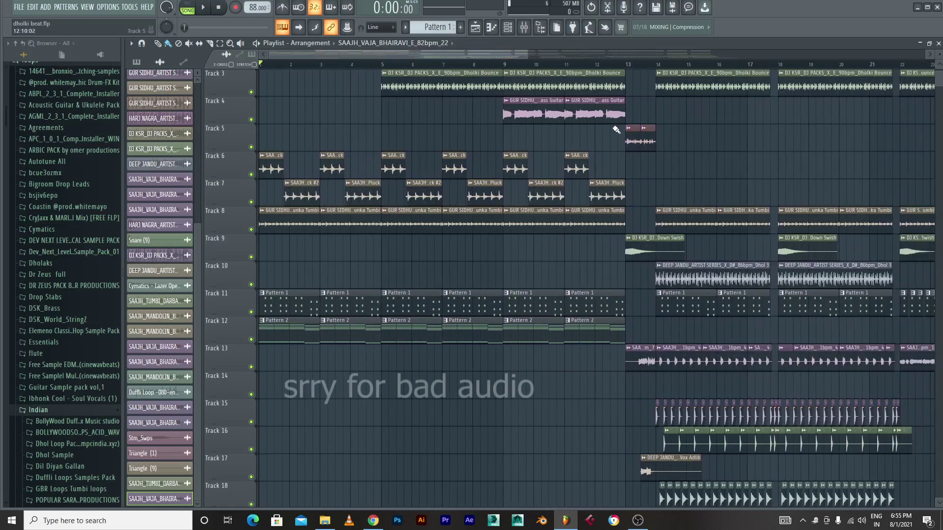
# - Look over the arrangement's tracks and clips in the playlist, from the opening bars through the later sections
pyautogui.scroll(2, 668, 195)
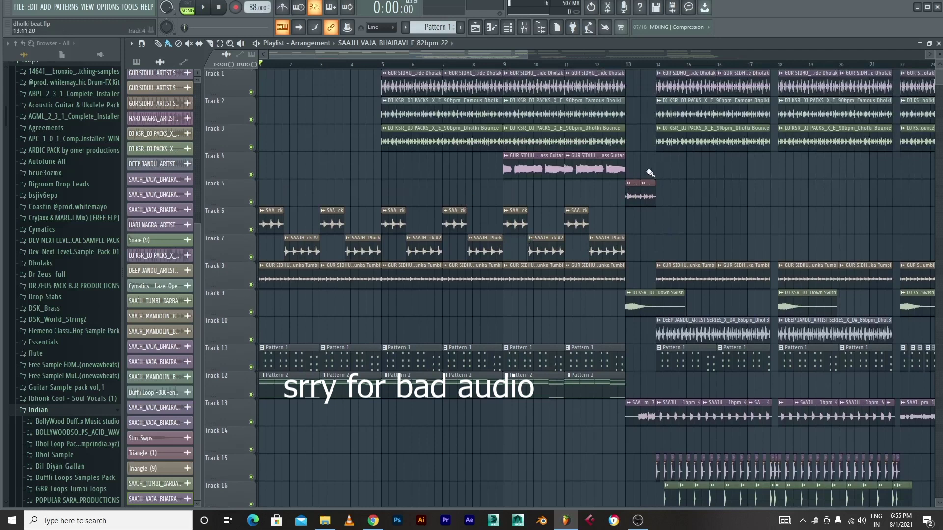
pyautogui.moveTo(525, 55); pyautogui.dragTo(450, 70)
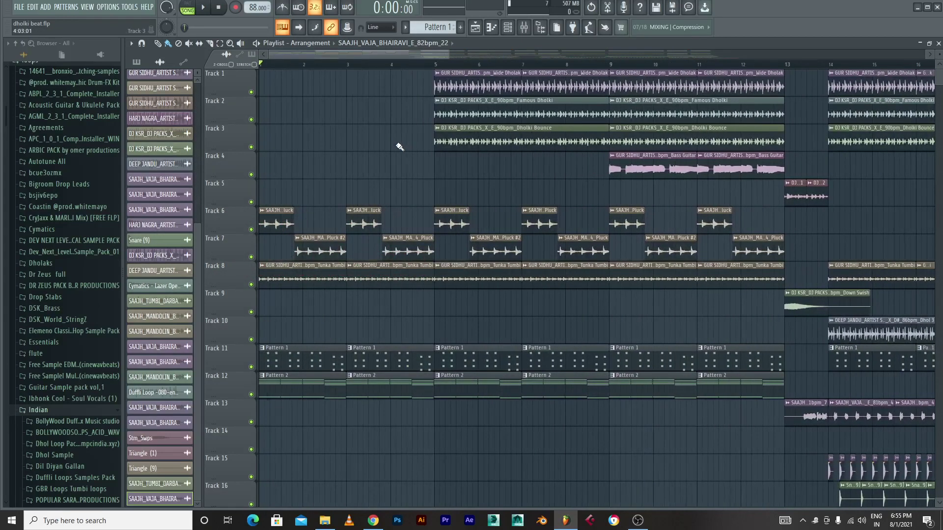
pyautogui.moveTo(451, 66); pyautogui.dragTo(611, 83)
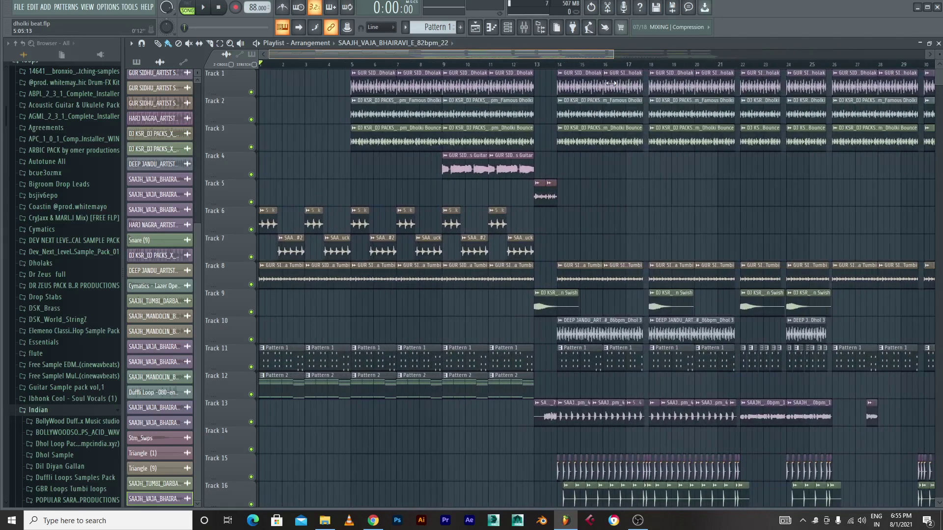
pyautogui.scroll(-2, 596, 230)
pyautogui.scroll(2, 595, 230)
pyautogui.scroll(-4, 595, 230)
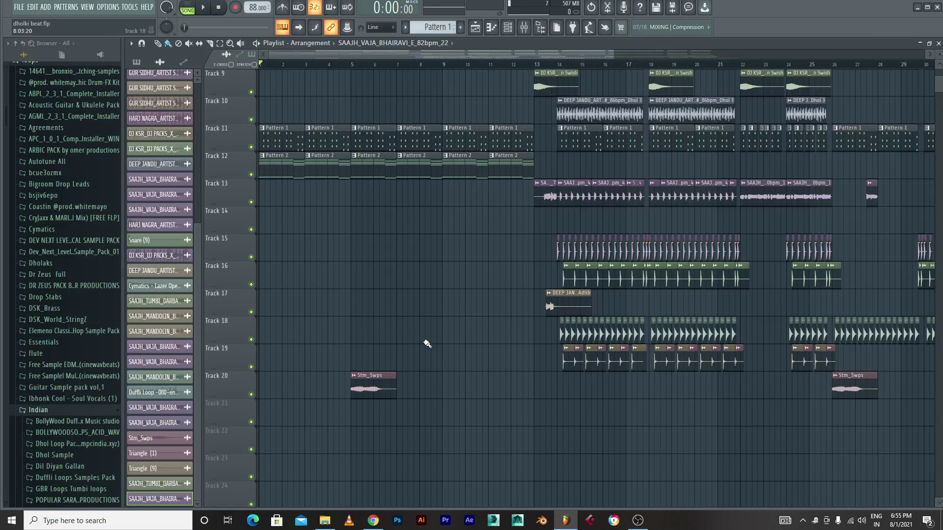
pyautogui.scroll(4, 393, 317)
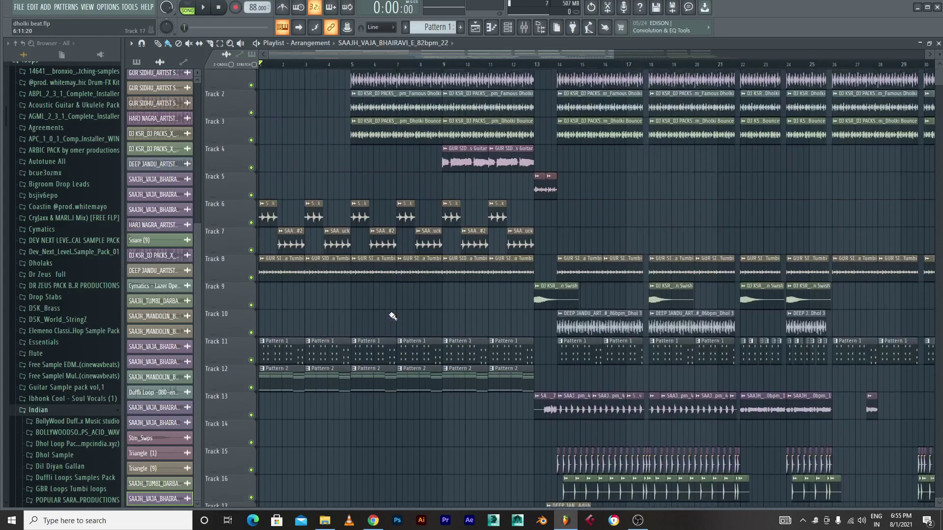
pyautogui.moveTo(613, 56); pyautogui.dragTo(662, 60)
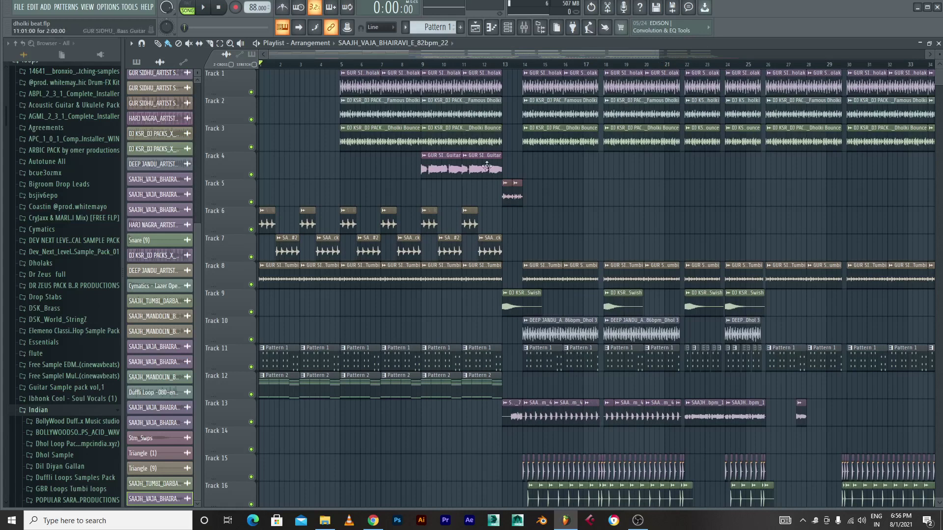
pyautogui.moveTo(659, 52); pyautogui.dragTo(716, 70)
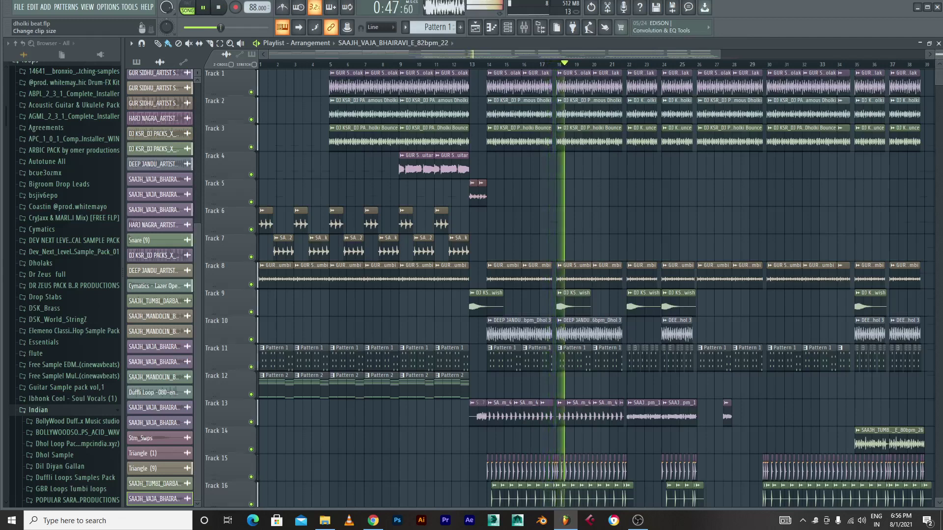
# - Listen through the arrangement to about bar 39 with all its tracks in view, and stop playback there
pyautogui.scroll(-1, 589, 295)
pyautogui.scroll(-2, 590, 295)
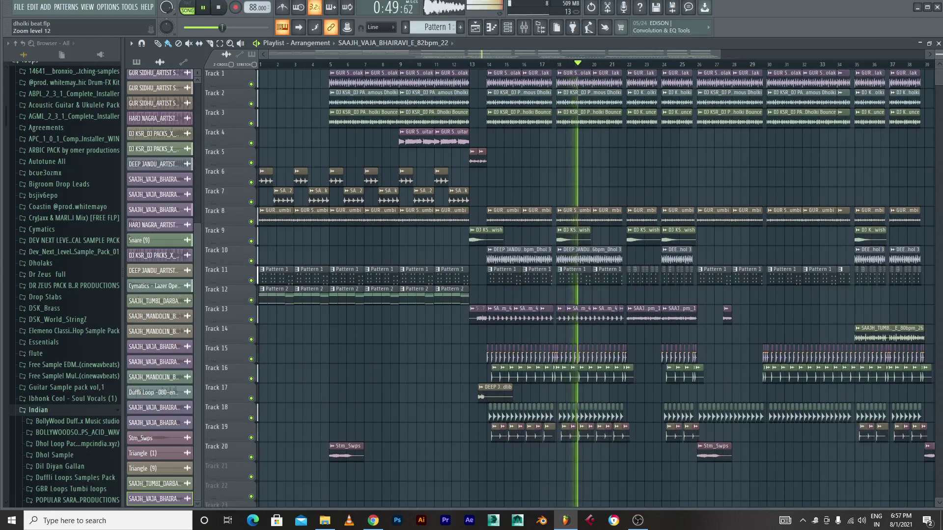
pyautogui.scroll(2, 590, 295)
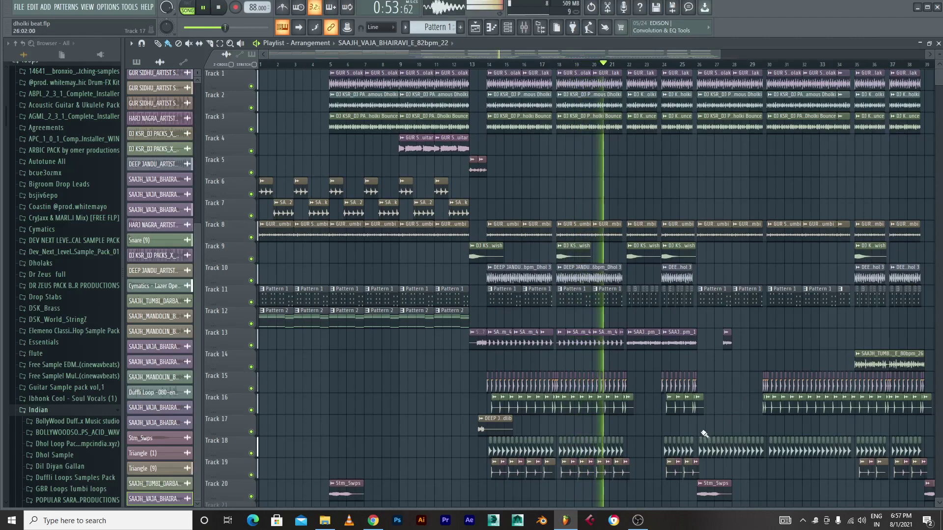
pyautogui.scroll(4, 657, 454)
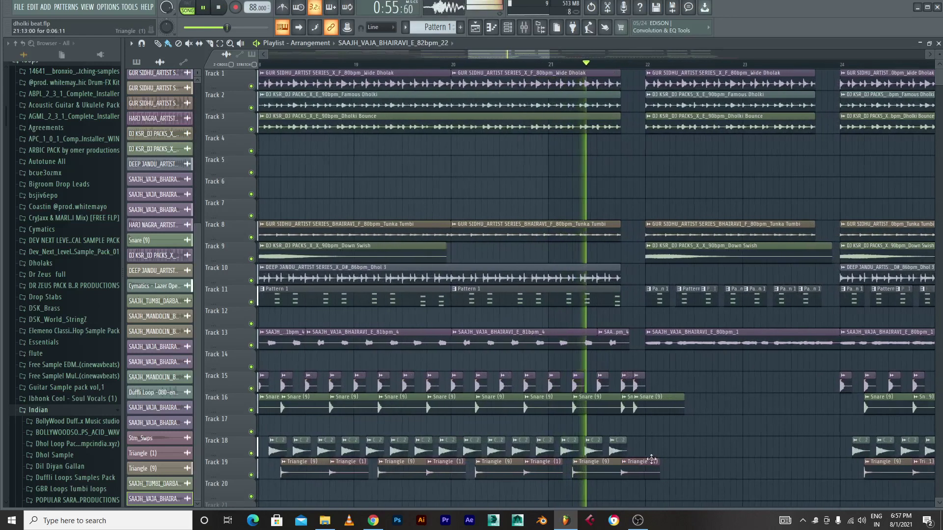
pyautogui.scroll(-2, 674, 462)
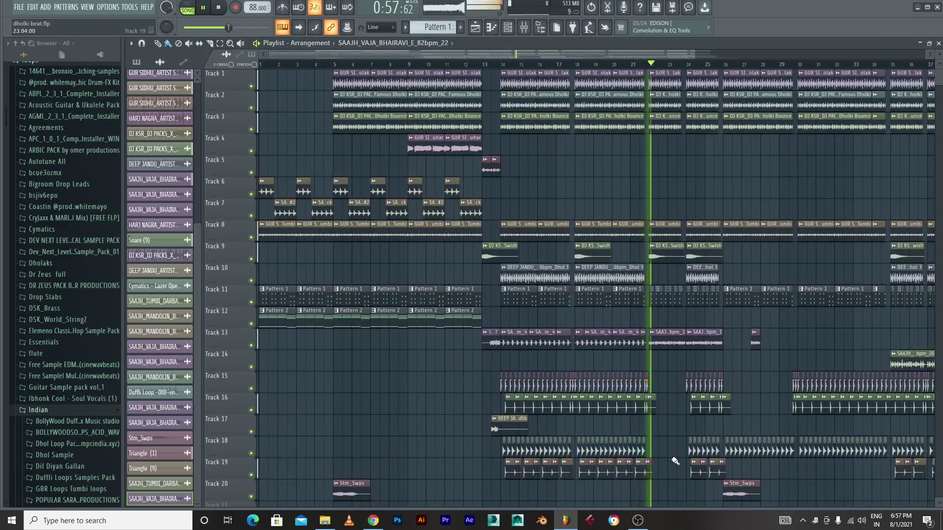
pyautogui.scroll(-3, 707, 443)
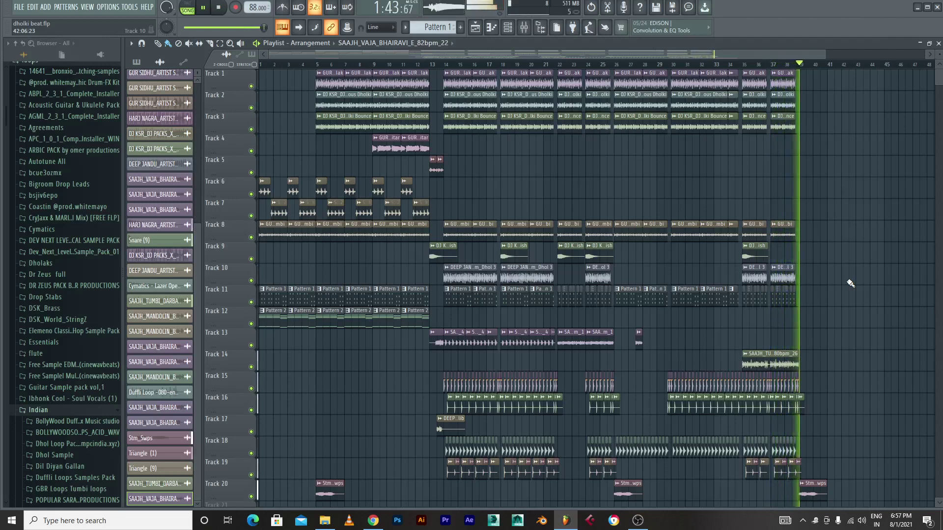
pyautogui.press('space')
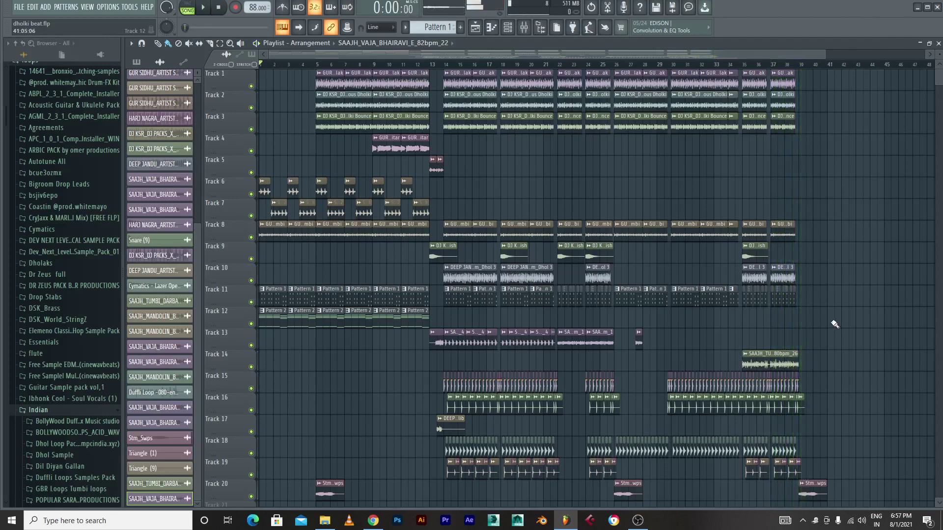
# - Inspect the sample settings of the mandolin pluck clip on Track 6 and close its window
pyautogui.moveTo(825, 56); pyautogui.dragTo(360, 69)
pyautogui.doubleClick(311, 188)
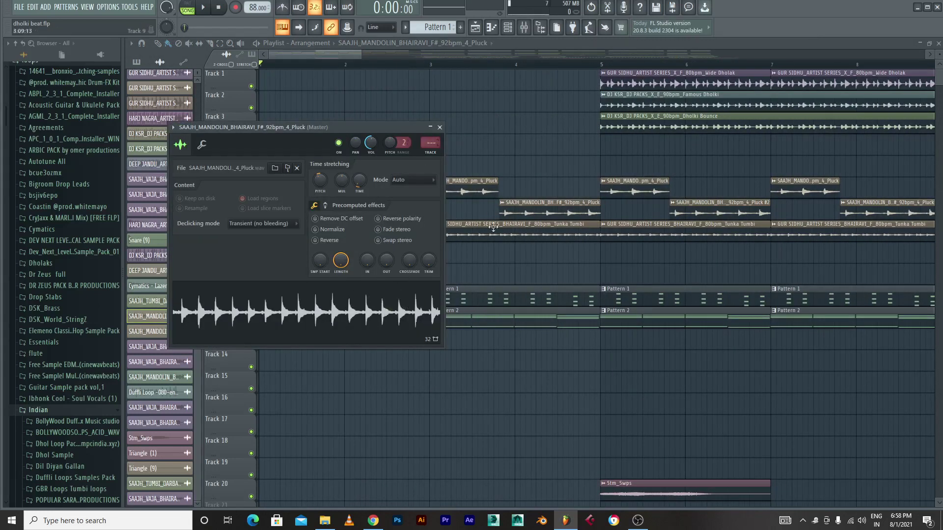
pyautogui.press('Escape')
pyautogui.moveTo(364, 57); pyautogui.dragTo(730, 64)
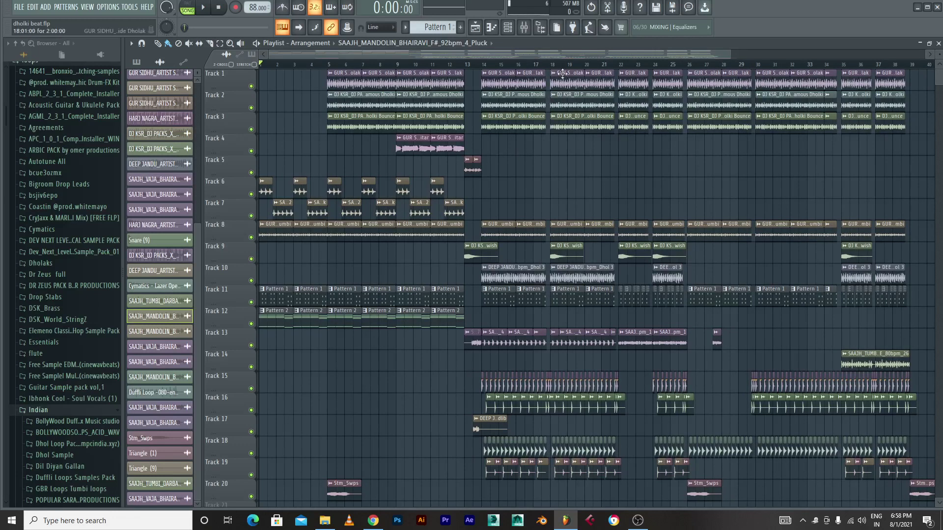
pyautogui.moveTo(730, 54); pyautogui.dragTo(511, 102)
pyautogui.doubleClick(279, 195)
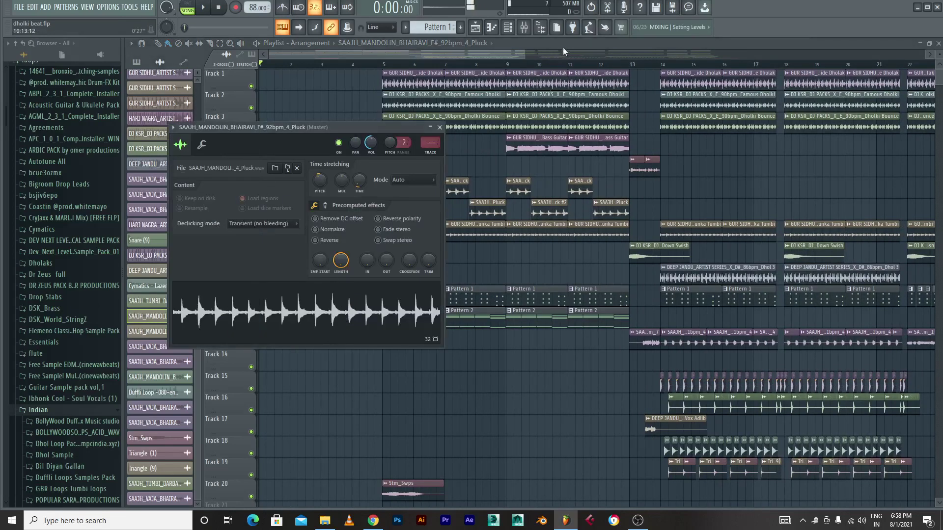
pyautogui.click(439, 128)
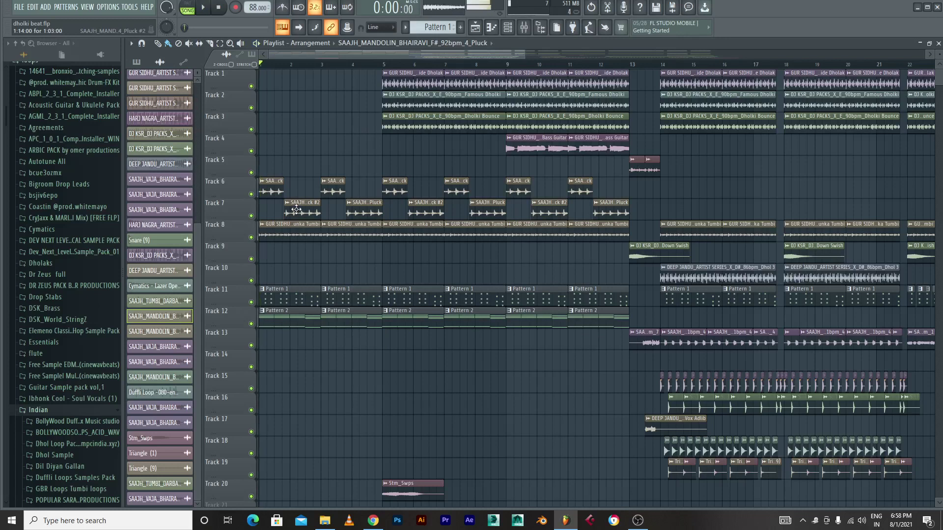
# - Solo Track 8 and audition the Tunka Tumbi loop from the start of the arrangement
pyautogui.keyDown('ctrl'); pyautogui.click(251, 238); pyautogui.keyUp('ctrl')
pyautogui.moveTo(523, 54); pyautogui.dragTo(358, 54)
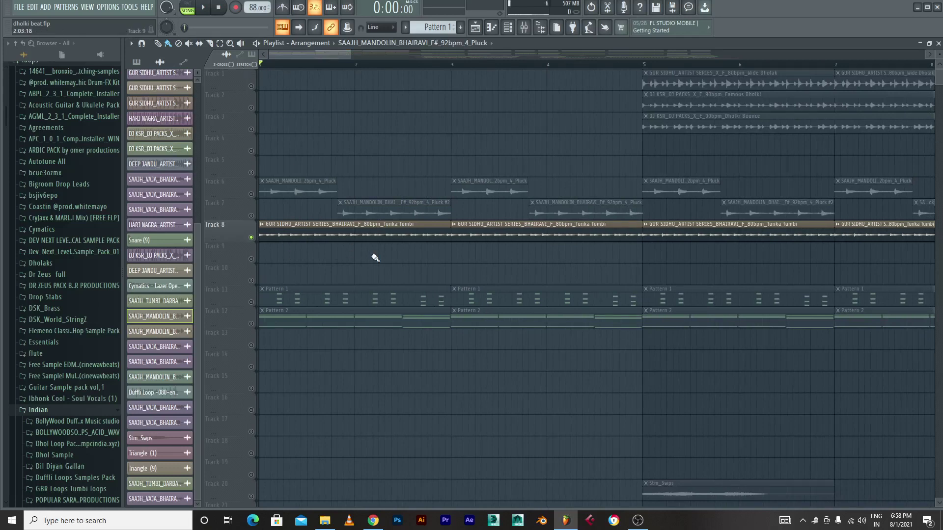
pyautogui.moveTo(349, 53); pyautogui.dragTo(366, 54)
pyautogui.press('space')
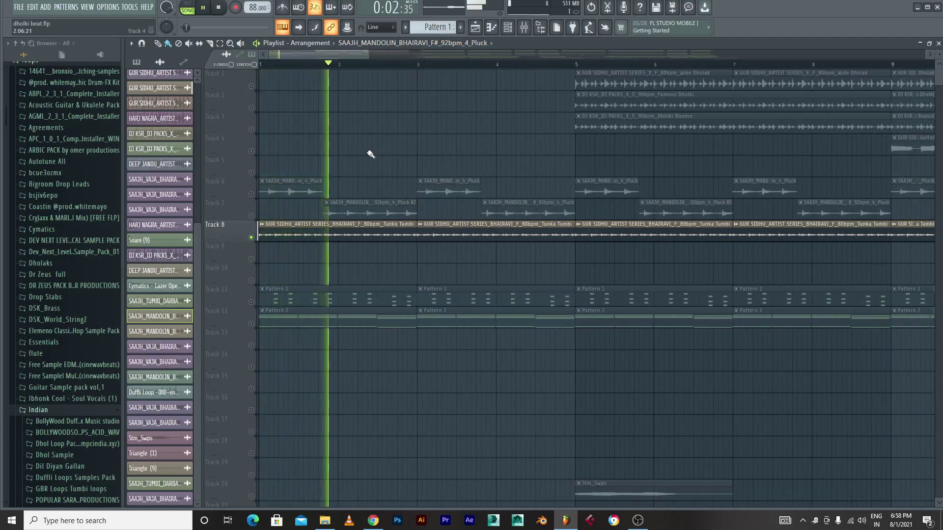
pyautogui.press('space')
# - Unmute Track 1 and audition the Wide Dholak loop together with the Tunka Tumbi from bar 5
pyautogui.scroll(-1, 399, 158)
pyautogui.scroll(-2, 399, 158)
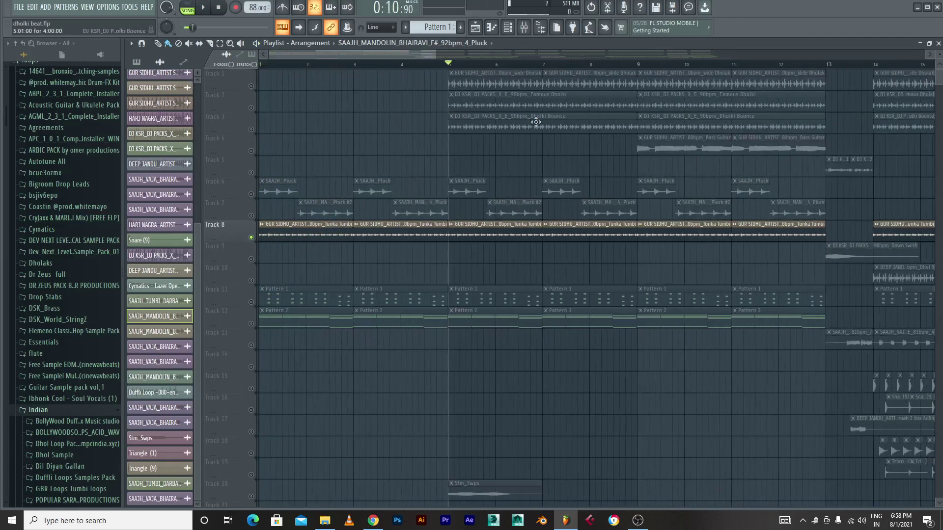
pyautogui.click(252, 87)
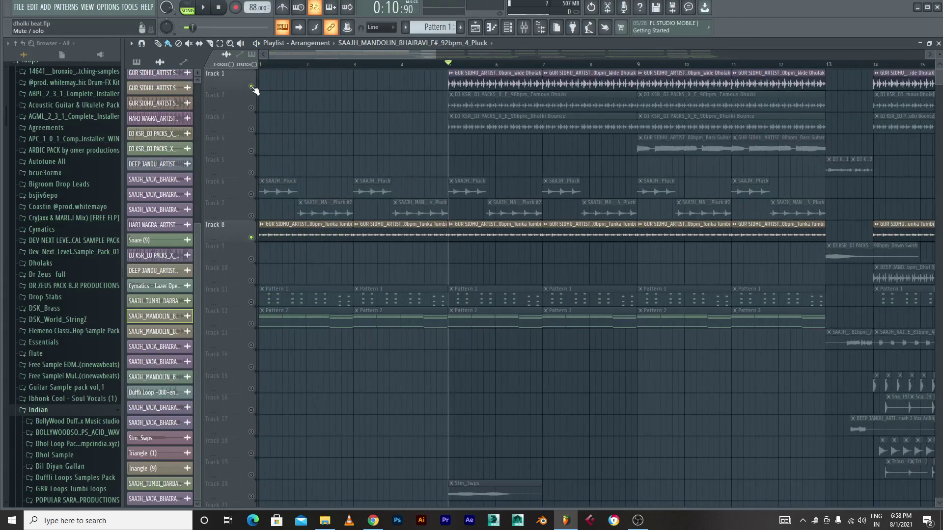
pyautogui.press('space')
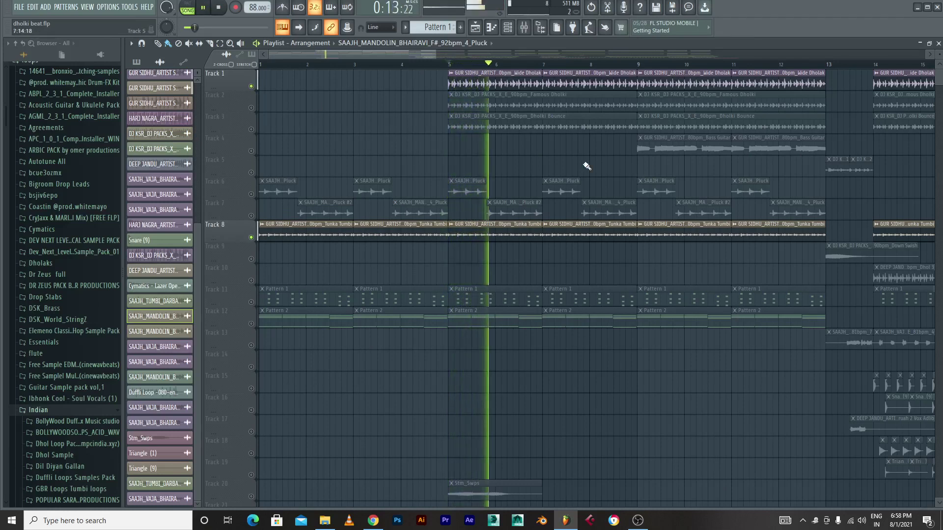
pyautogui.press('space')
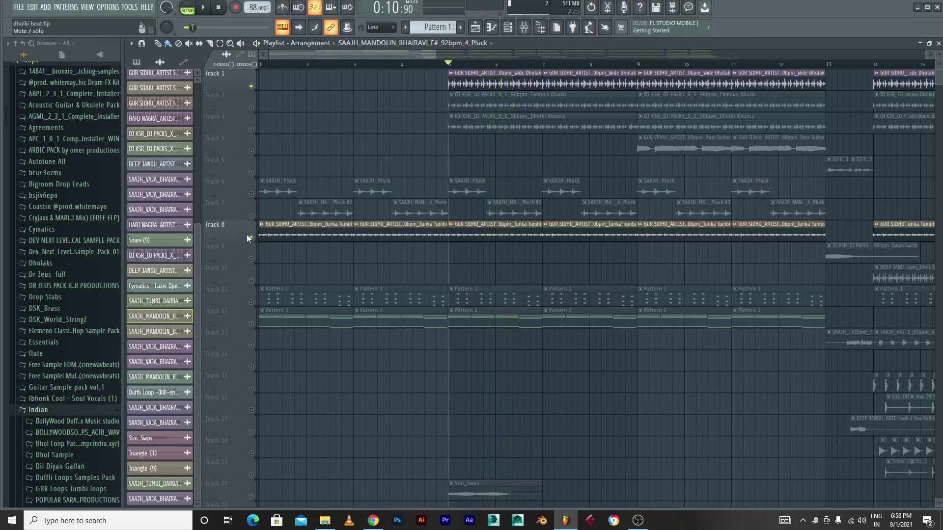
# - Mute Track 8, unmute Tracks 2 and 3 in turn, and audition the layered dholak and dholki loops from bar 5
pyautogui.click(251, 237)
pyautogui.press('space')
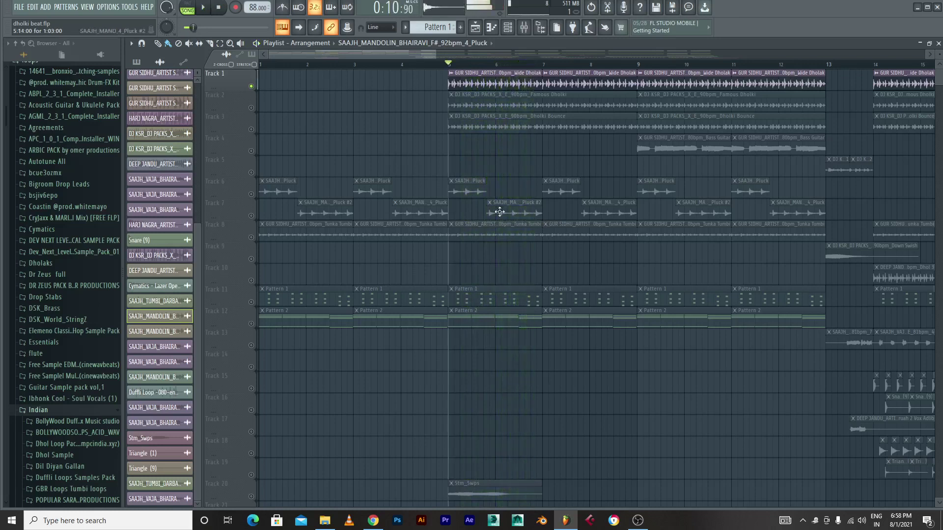
pyautogui.click(251, 108)
pyautogui.press('space')
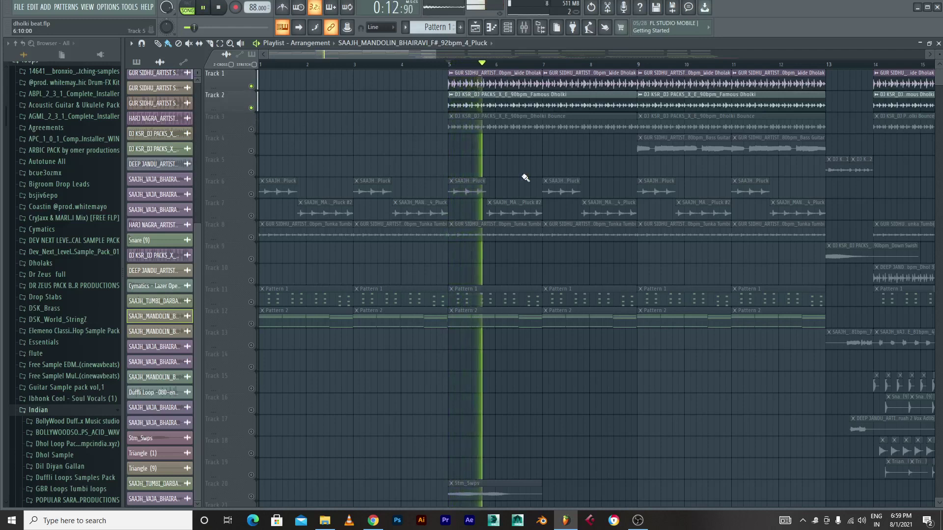
pyautogui.press('space')
pyautogui.click(251, 130)
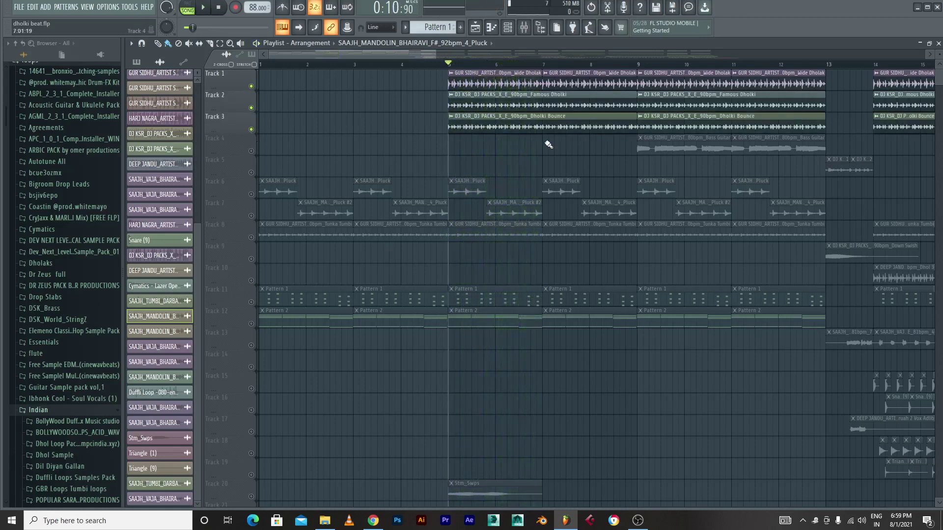
pyautogui.press('space')
# - Solo Track 4 and audition the Bass Guitar clips from bar 9
pyautogui.scroll(-2, 565, 144)
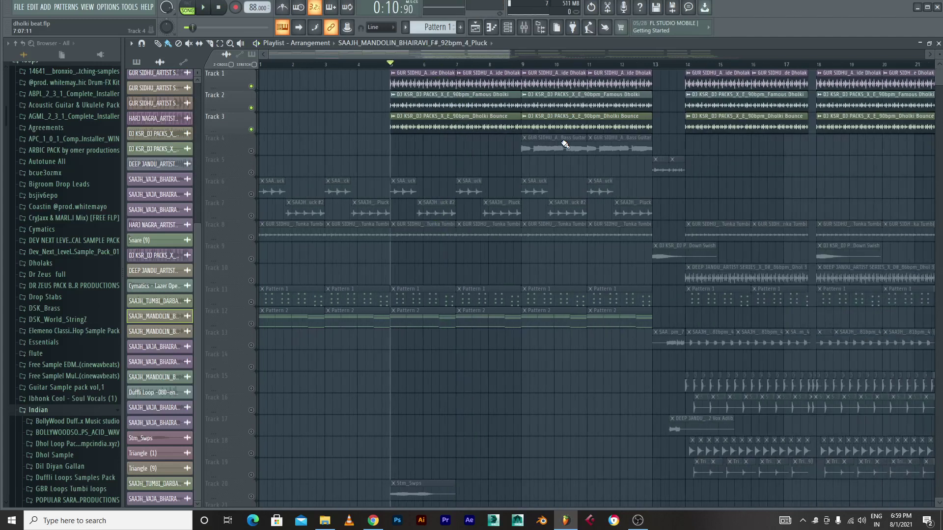
pyautogui.scroll(2, 523, 68)
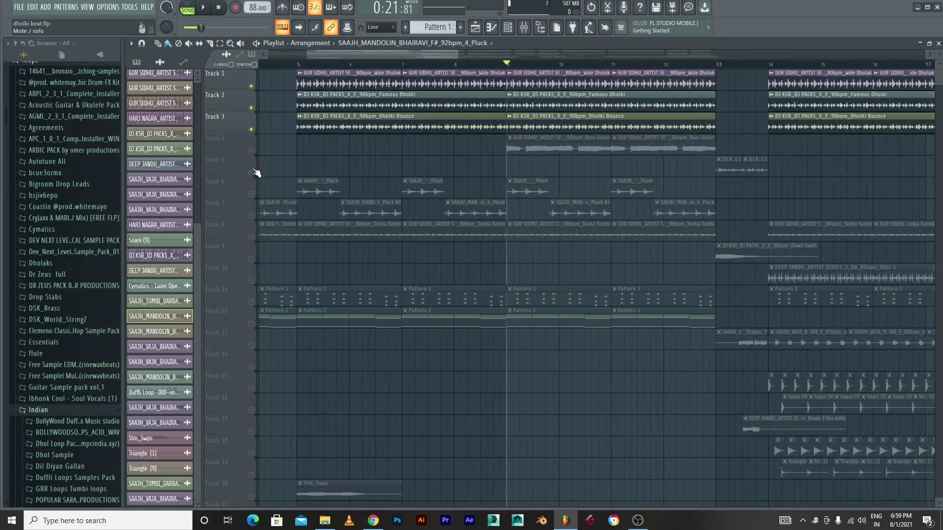
pyautogui.rightClick(252, 151)
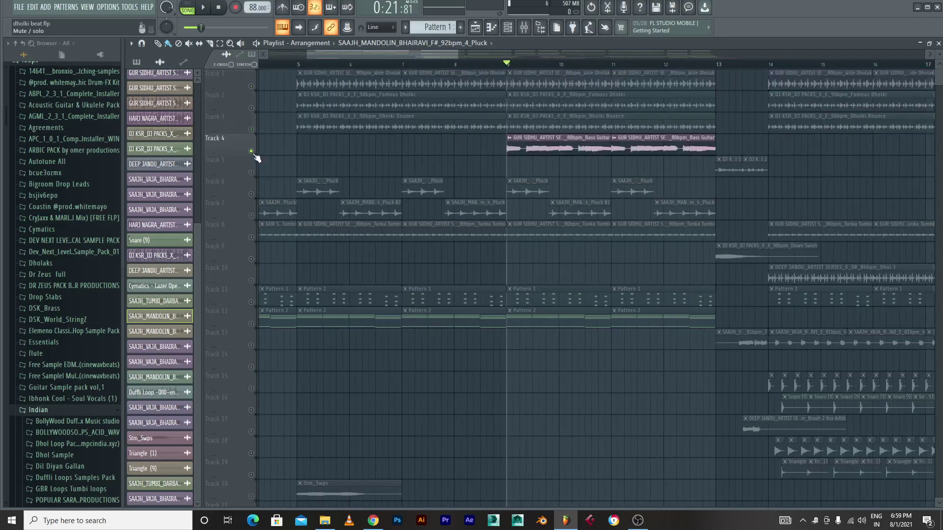
pyautogui.click(592, 143)
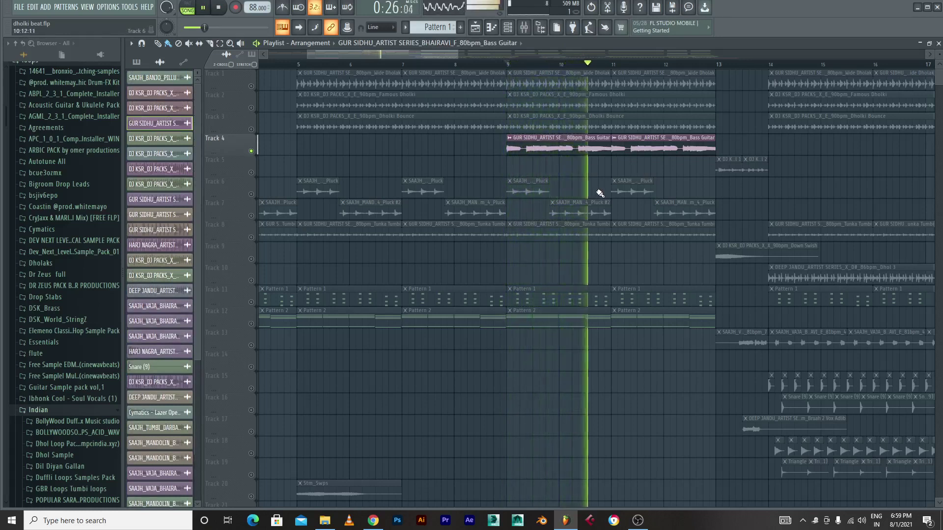
pyautogui.press('space')
# - Inspect Pattern 1's notes in the piano roll and its FL Keys instrument settings, and audition the pattern
pyautogui.scroll(-3, 600, 193)
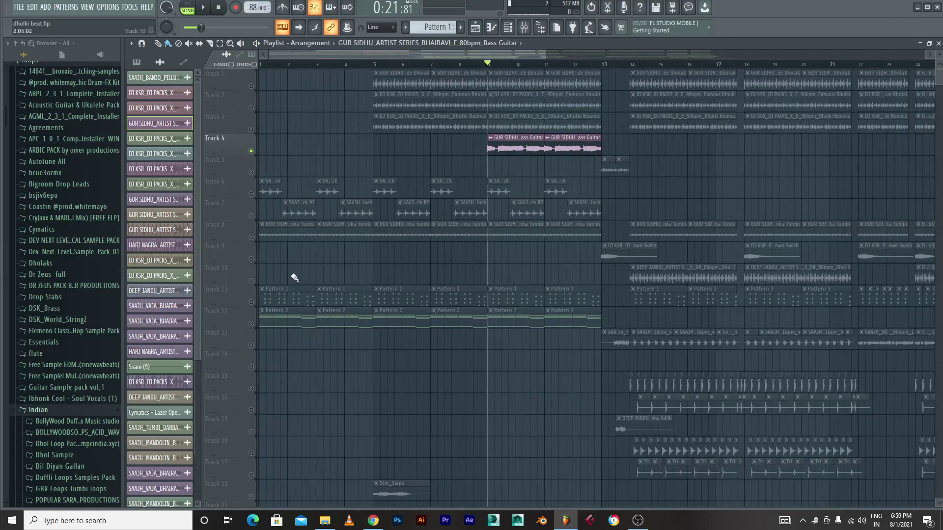
pyautogui.doubleClick(295, 296)
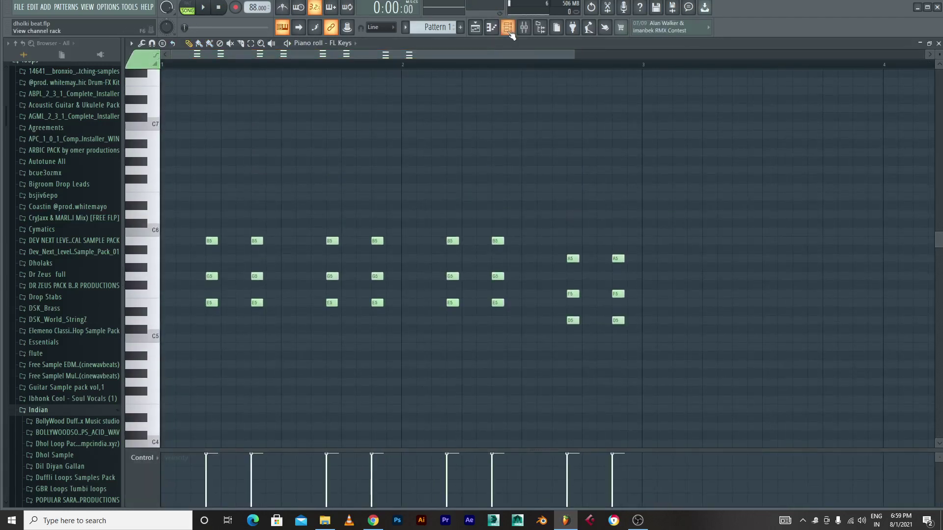
pyautogui.click(508, 29)
pyautogui.click(254, 151)
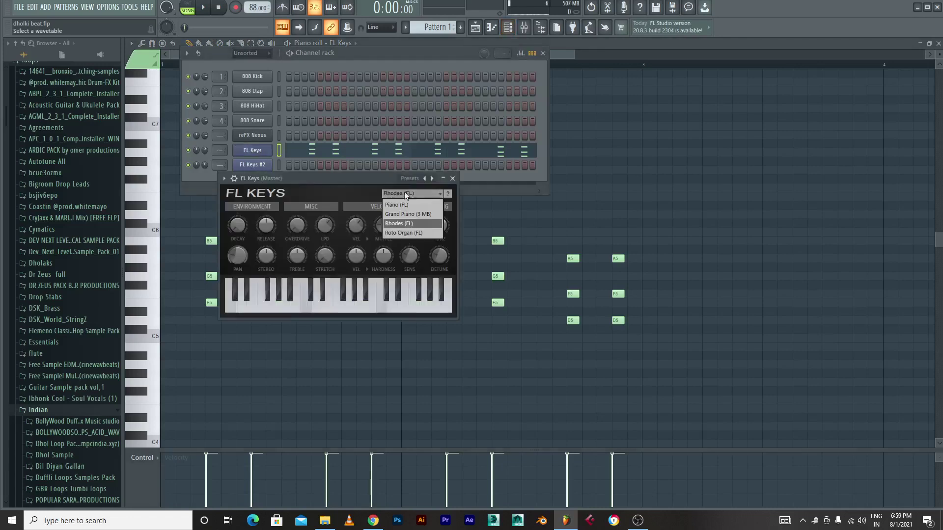
pyautogui.click(312, 43)
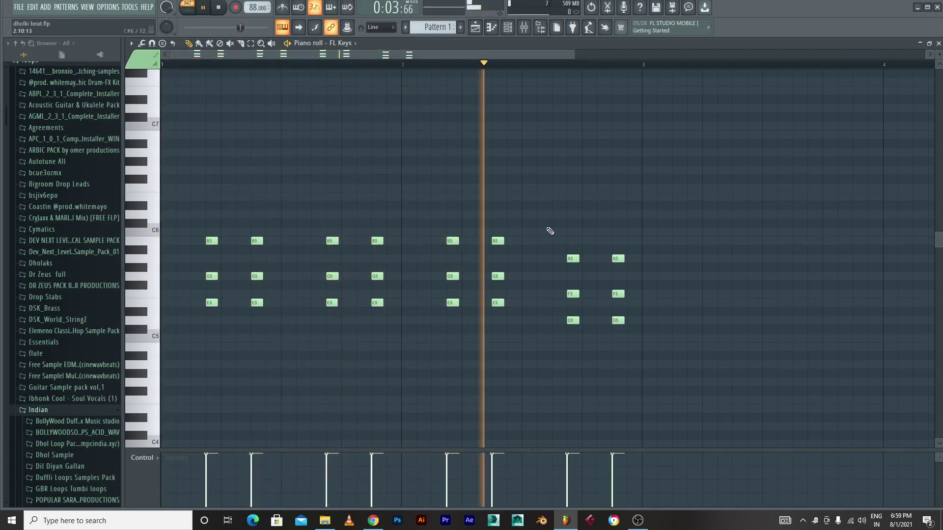
pyautogui.press('space')
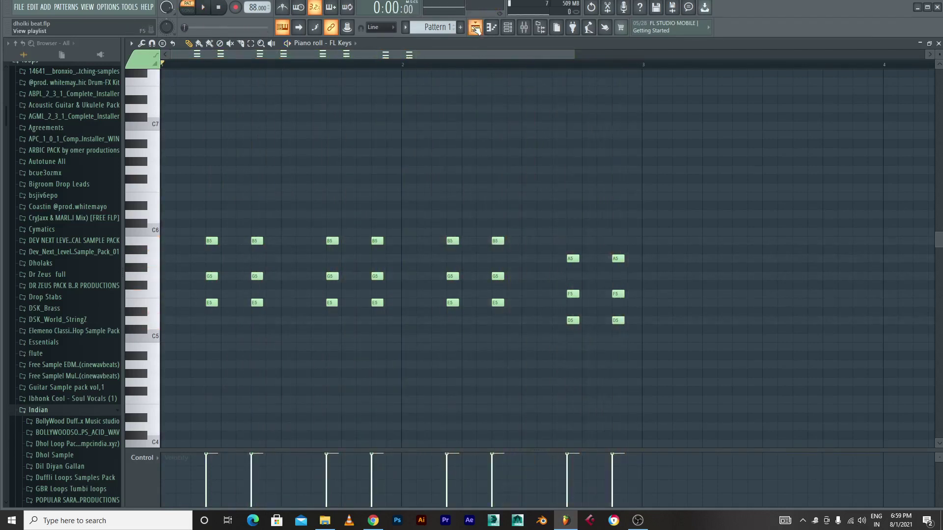
# - Inspect Pattern 2's notes in the piano roll and audition the pattern
pyautogui.click(475, 27)
pyautogui.doubleClick(276, 300)
pyautogui.click(475, 28)
pyautogui.doubleClick(292, 324)
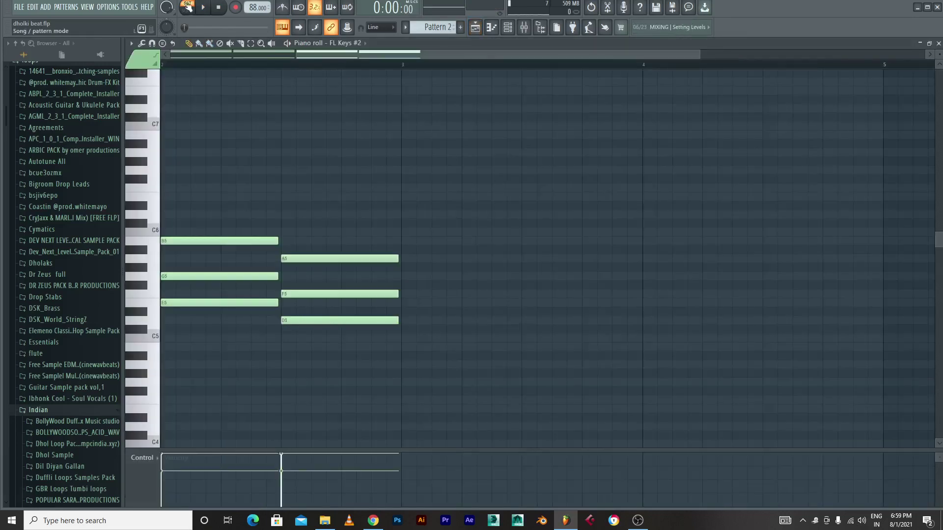
pyautogui.press('space')
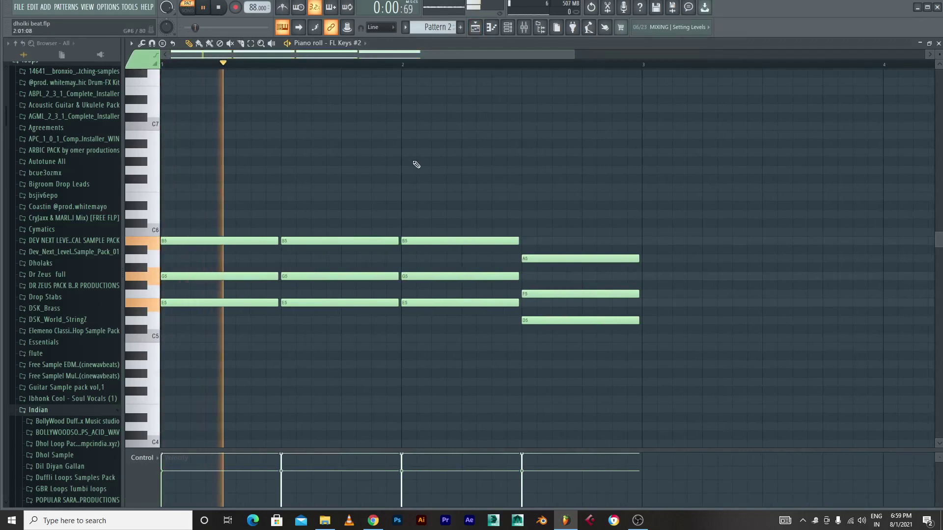
pyautogui.press('space')
# - Return to the playlist and inspect the sample settings of the Stm_Swps clip on Track 20 at bar 5
pyautogui.click(478, 30)
pyautogui.scroll(-3, 463, 301)
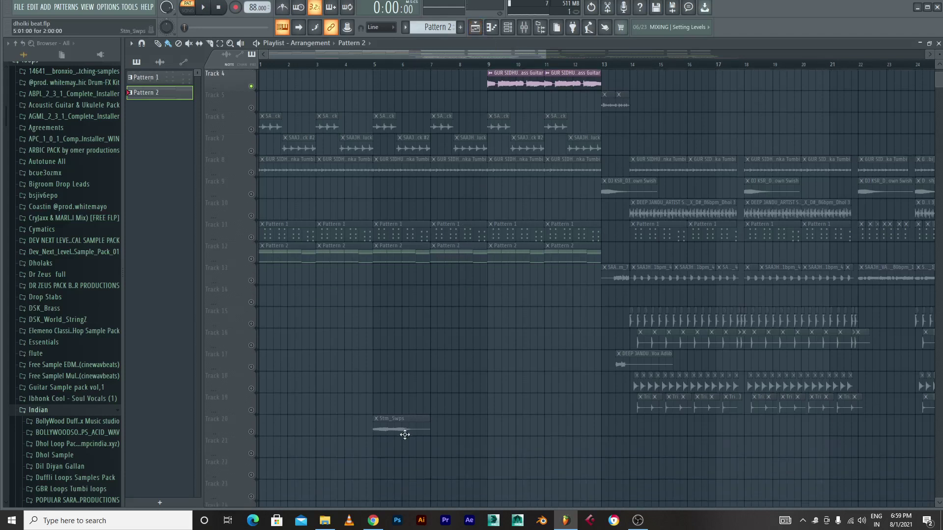
pyautogui.doubleClick(401, 427)
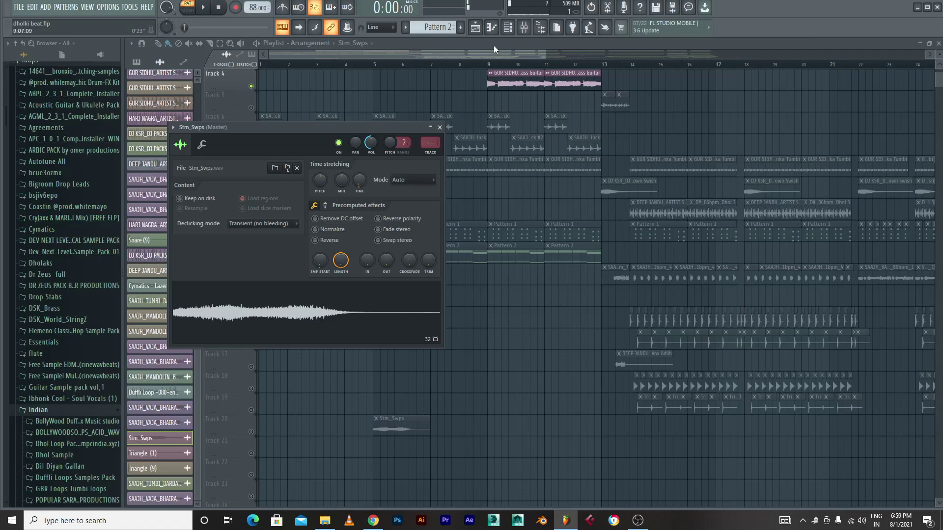
pyautogui.press('Escape')
# - Solo Track 5 and audition the Tabla Roll clips from bar 13 in song mode
pyautogui.rightClick(247, 110)
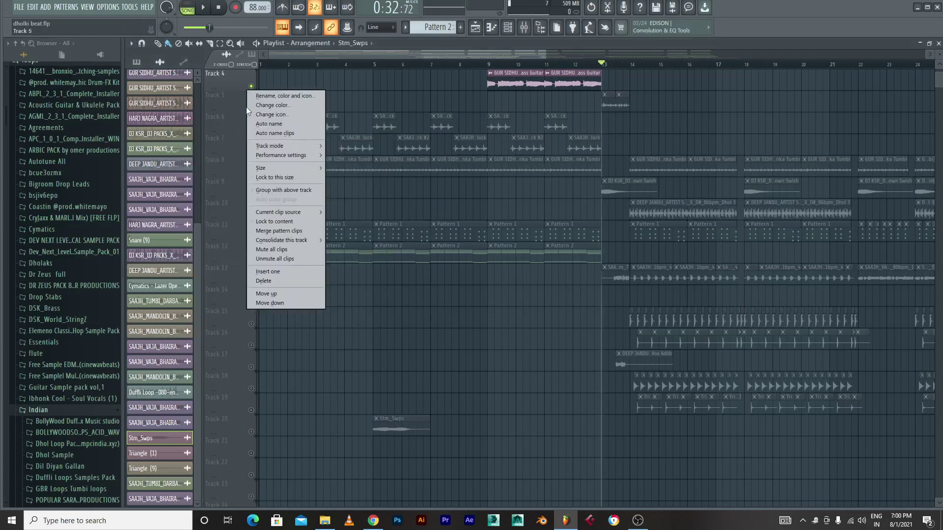
pyautogui.click(240, 109)
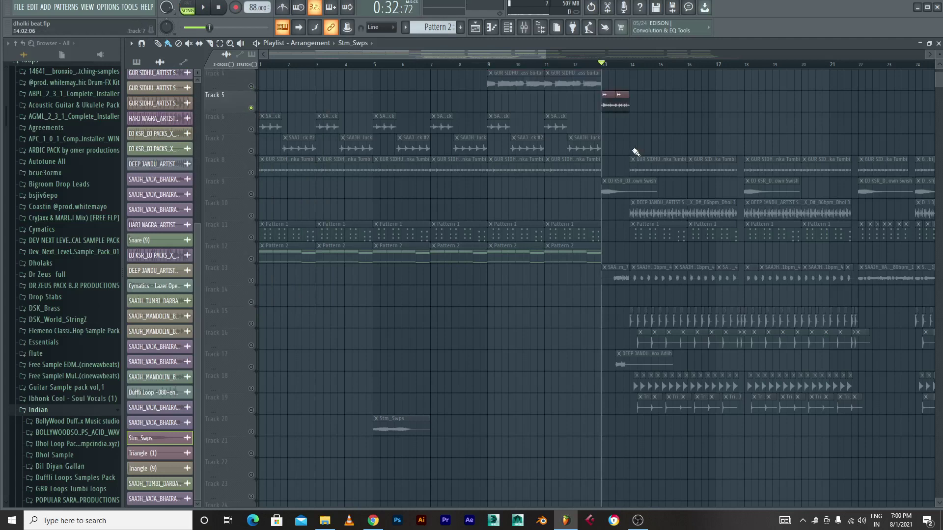
pyautogui.scroll(3, 638, 152)
pyautogui.press('space')
pyautogui.keyDown('ctrl'); pyautogui.scroll(3, 673, 199); pyautogui.keyUp('ctrl')
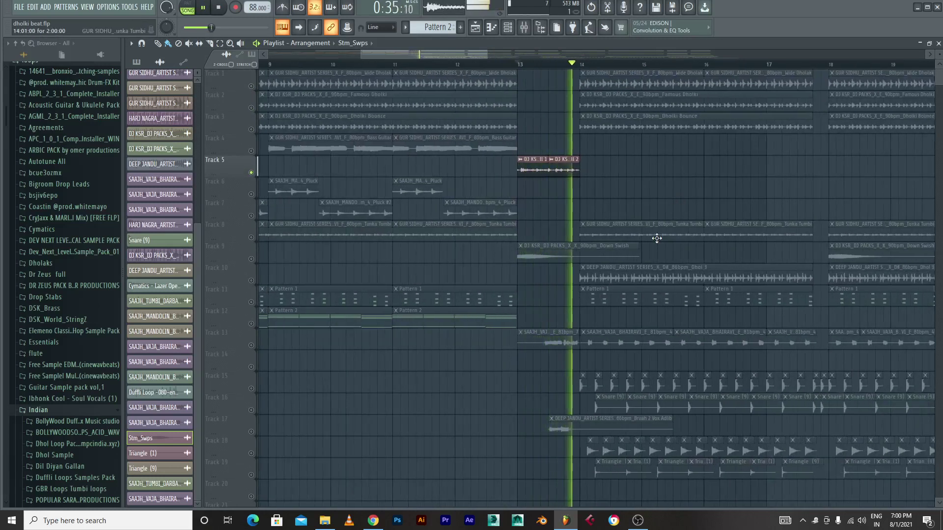
pyautogui.press('space')
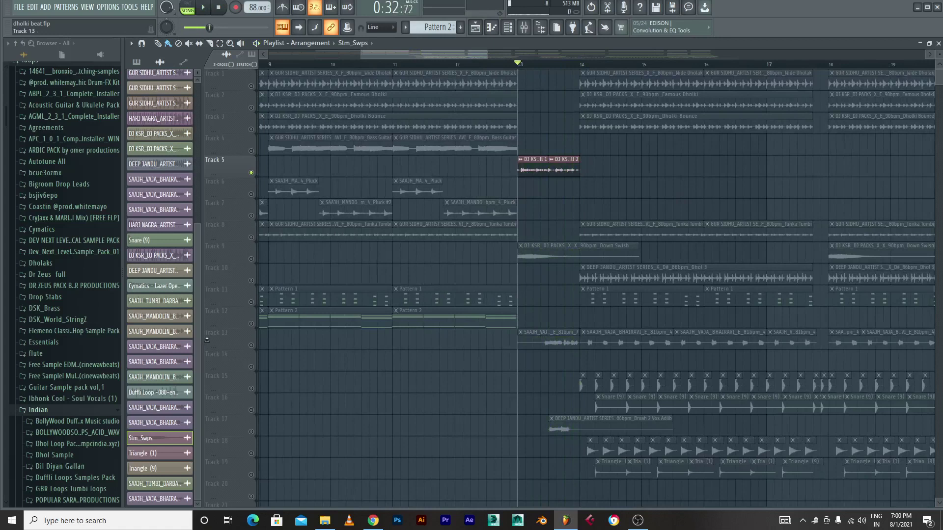
# - Solo Tracks 9 and 13 in turn, and audition the Down Swish and SAAJH_VAJA_BHAIRAVI clips from bar 13
pyautogui.rightClick(251, 259)
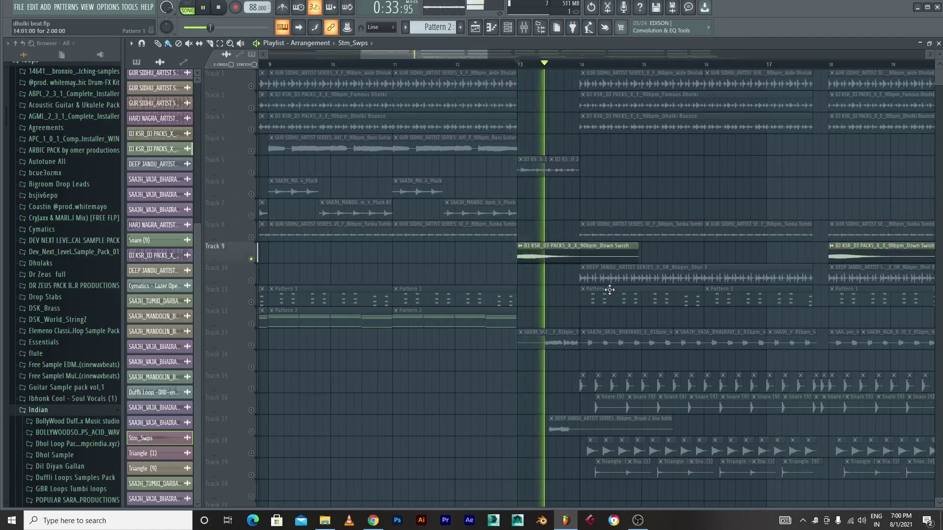
pyautogui.press('space')
pyautogui.rightClick(251, 345)
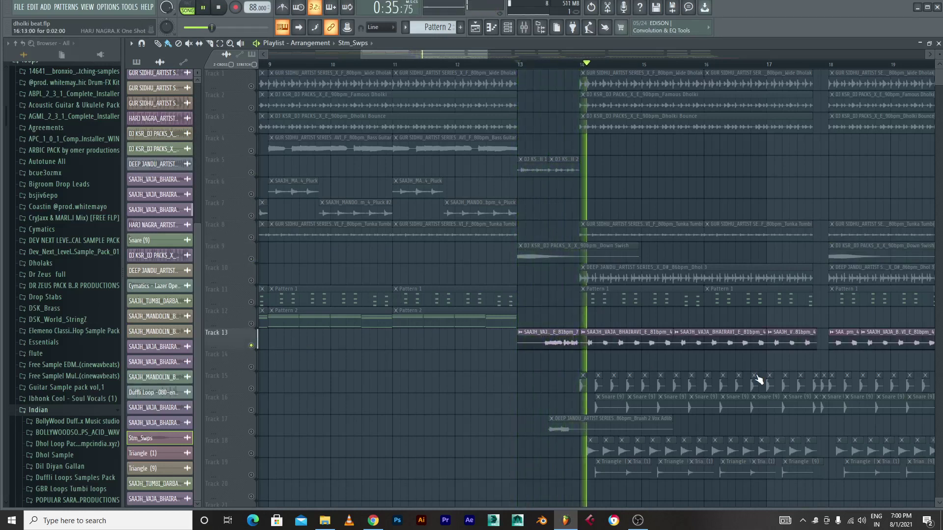
pyautogui.press('space')
# - Solo Track 10 and audition the Dhol 3 loop from bar 14
pyautogui.scroll(-4, 758, 379)
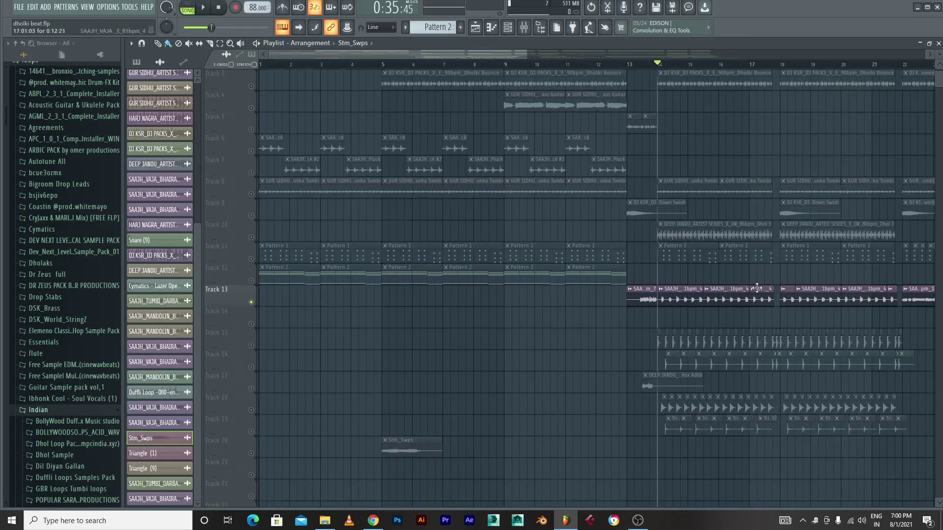
pyautogui.scroll(4, 733, 273)
pyautogui.scroll(-1, 219, 260)
pyautogui.click(253, 240)
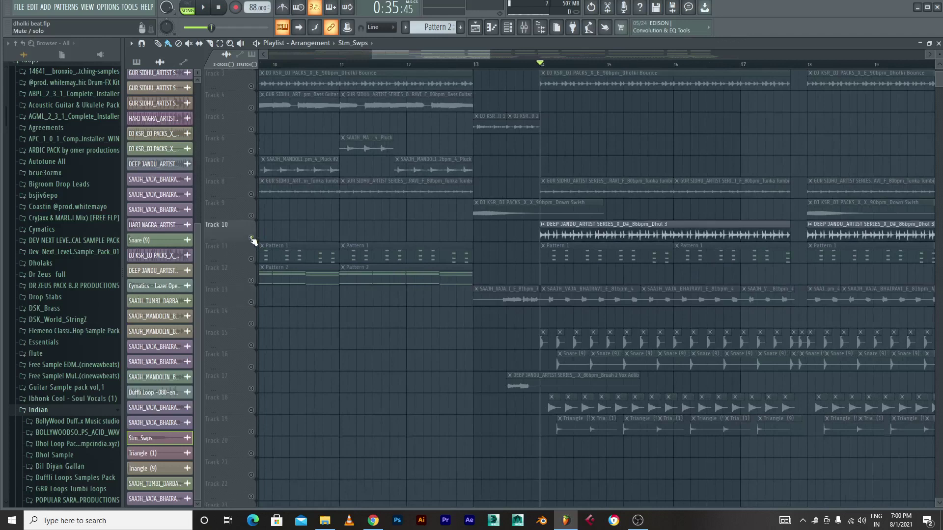
pyautogui.moveTo(475, 53); pyautogui.dragTo(499, 54)
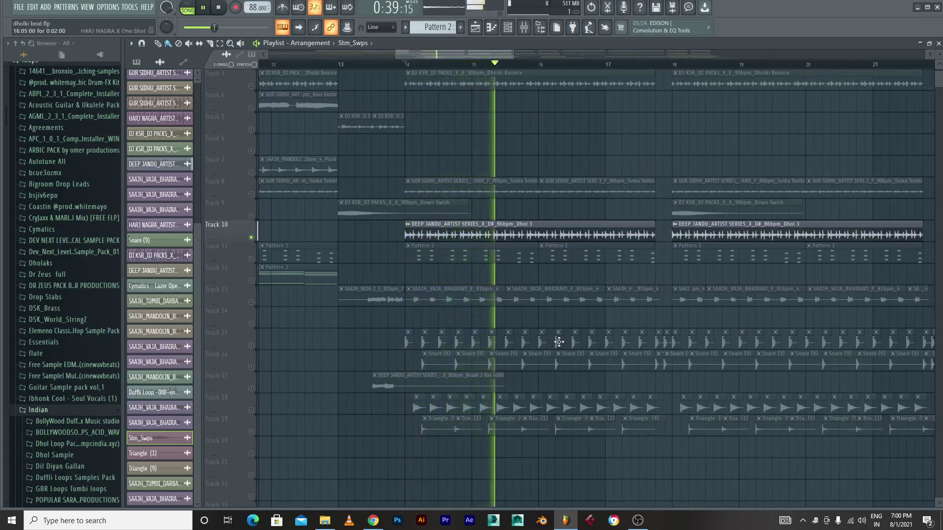
pyautogui.press('space')
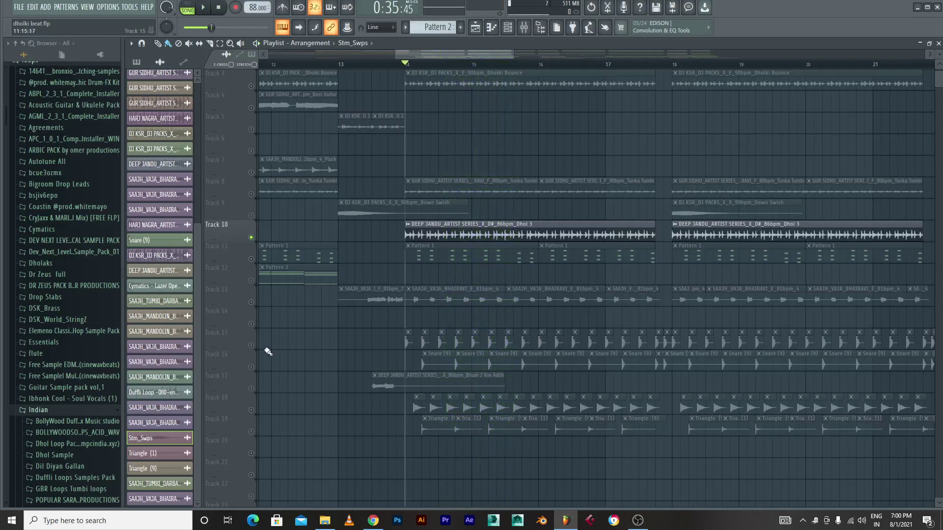
# - Switch playback to Tracks 15 and 16 only, and audition the one-shots together with the Snare (9) hits from bar 14
pyautogui.click(252, 346)
pyautogui.click(251, 367)
pyautogui.press('space')
pyautogui.scroll(-1, 354, 359)
pyautogui.scroll(2, 373, 344)
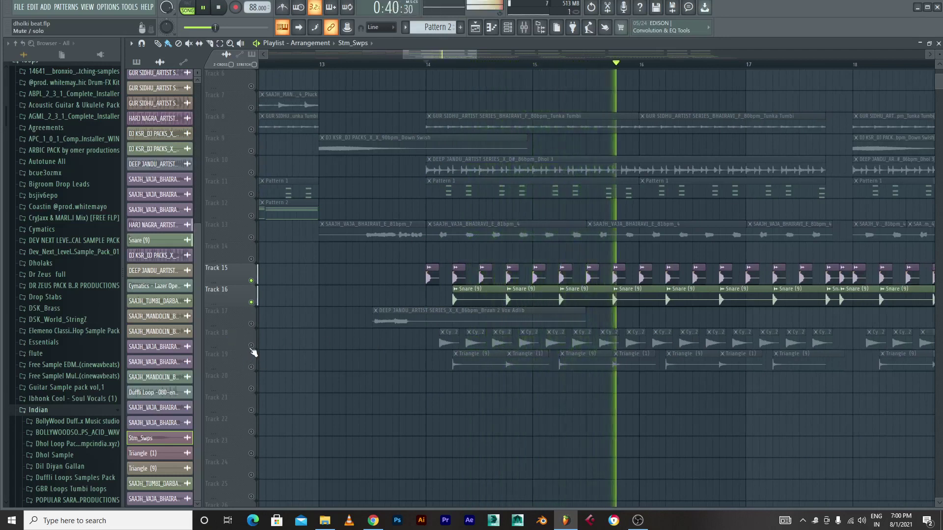
pyautogui.press('space')
# - Unmute Tracks 18 and 19 in turn, and audition the cymbal and triangle layers with the drums from bar 14
pyautogui.click(251, 345)
pyautogui.press('space')
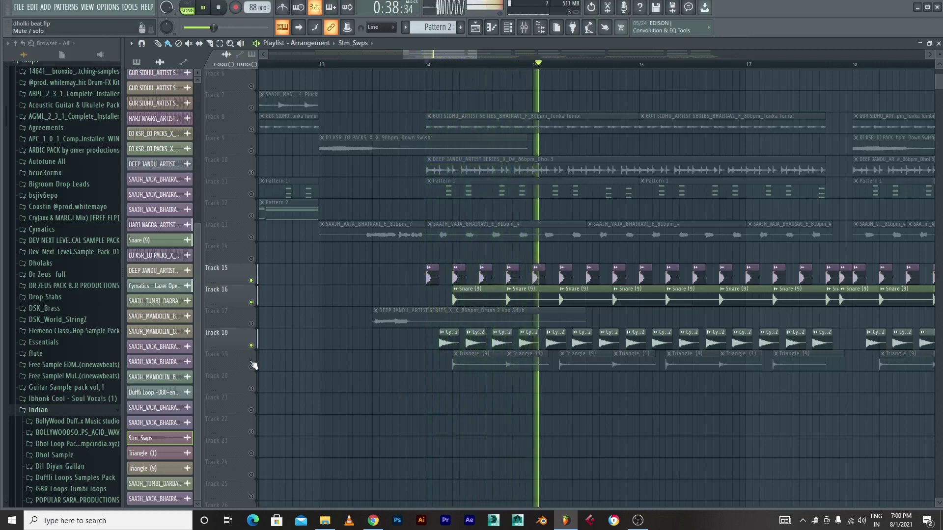
pyautogui.press('space')
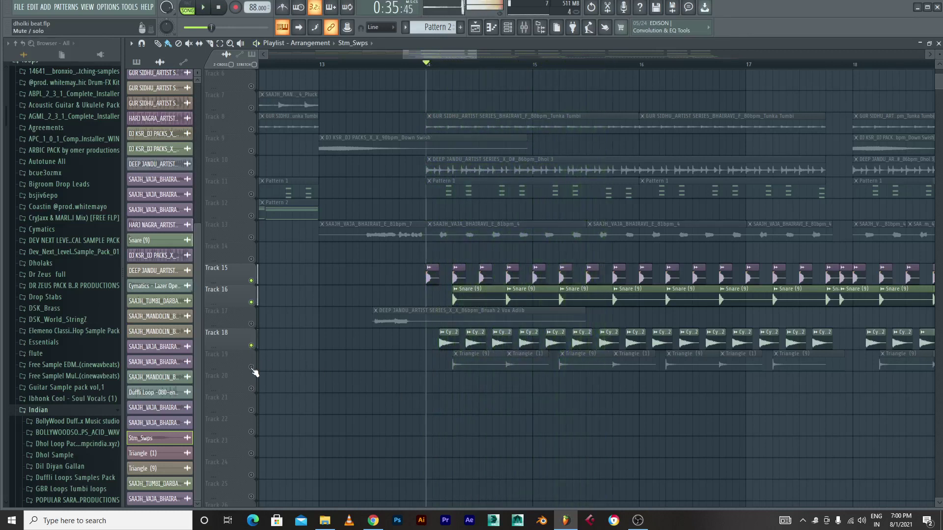
pyautogui.click(251, 367)
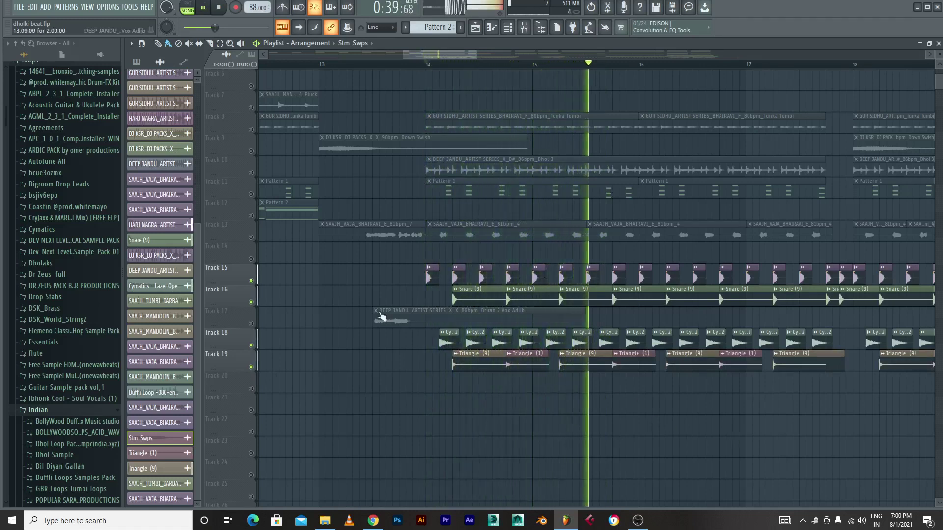
pyautogui.press('space')
# - Solo Track 17 and audition its Vox Adlib clip from bar 13
pyautogui.click(372, 72)
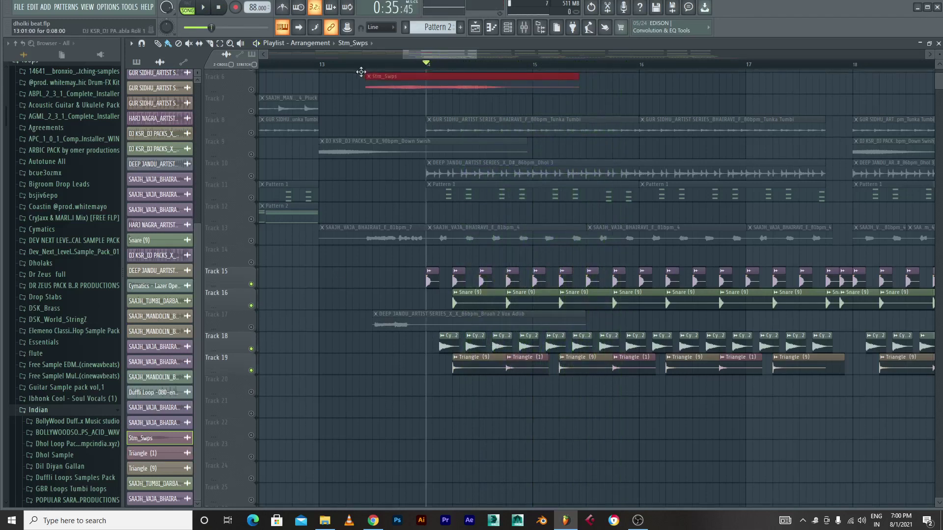
pyautogui.keyDown('ctrl'); pyautogui.click(251, 327); pyautogui.keyUp('ctrl')
pyautogui.press('space')
pyautogui.press('space')
# - Unmute every track except Track 17, and play the arrangement from bar 14
pyautogui.click(252, 327)
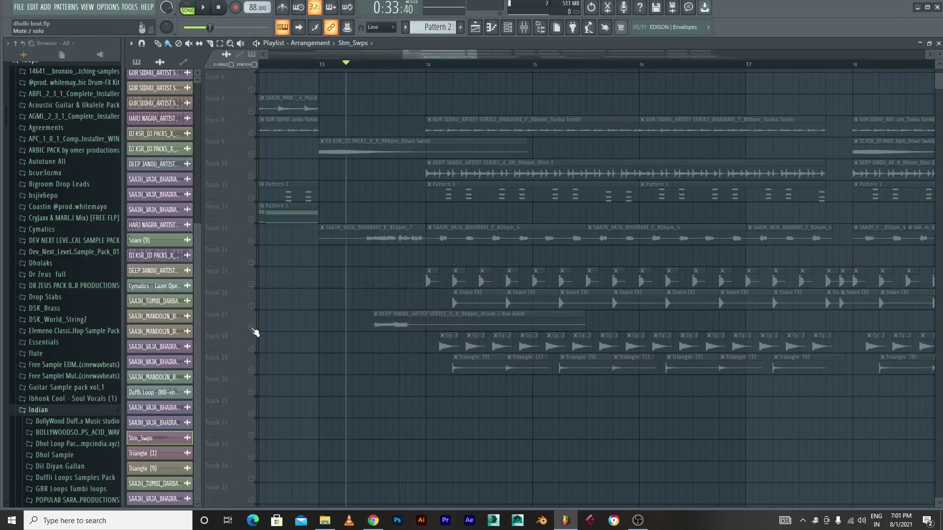
pyautogui.click(251, 328)
pyautogui.keyDown('ctrl'); pyautogui.click(252, 327); pyautogui.keyUp('ctrl')
pyautogui.click(251, 328)
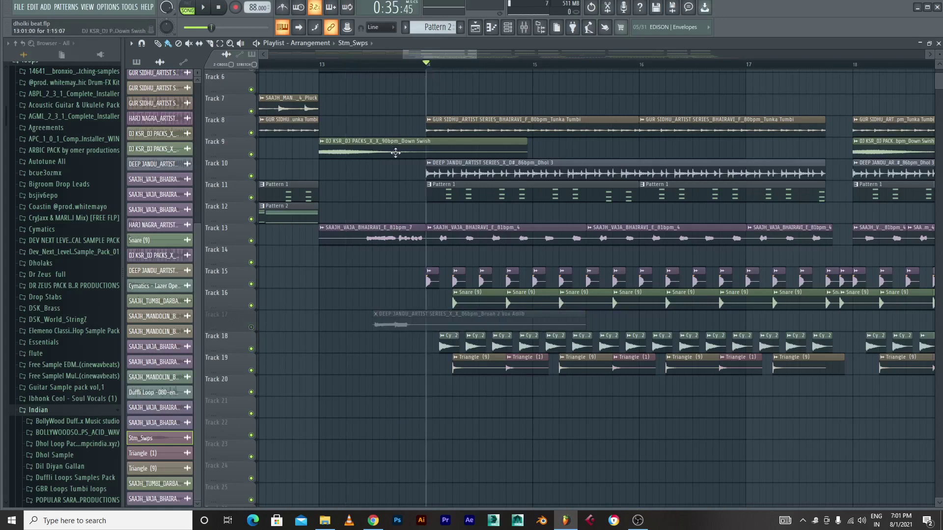
pyautogui.scroll(5, 396, 153)
pyautogui.press('space')
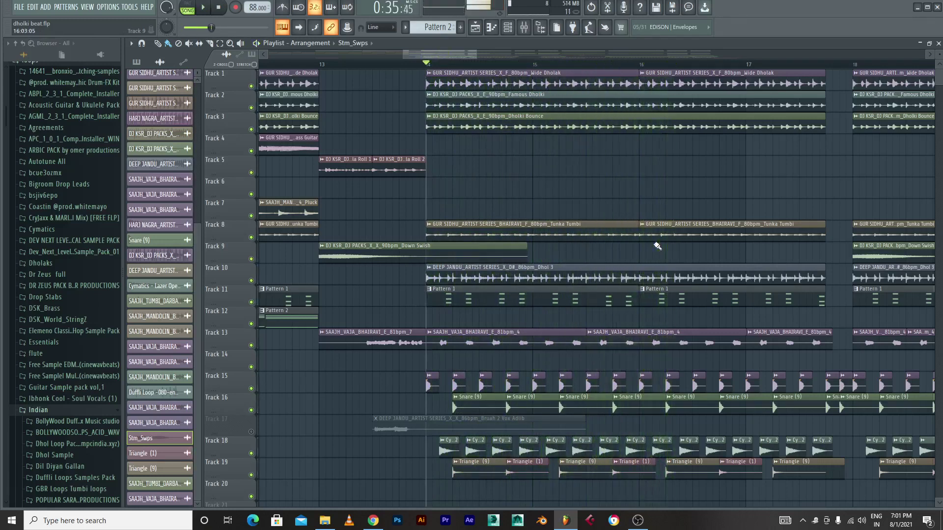
# - Play the full arrangement from around bar 21, leading into the section at bar 22
pyautogui.scroll(-6, 657, 246)
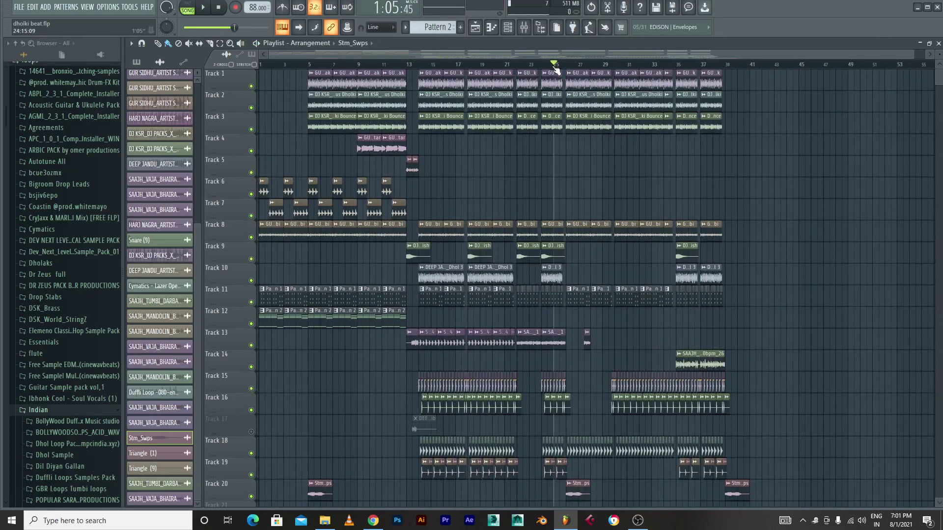
pyautogui.scroll(6, 610, 246)
pyautogui.scroll(-2, 527, 278)
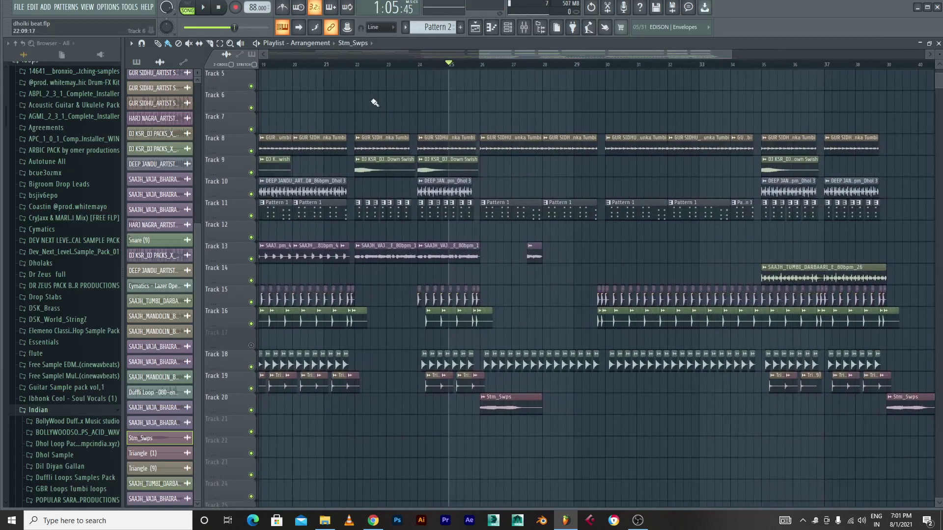
pyautogui.scroll(3, 390, 212)
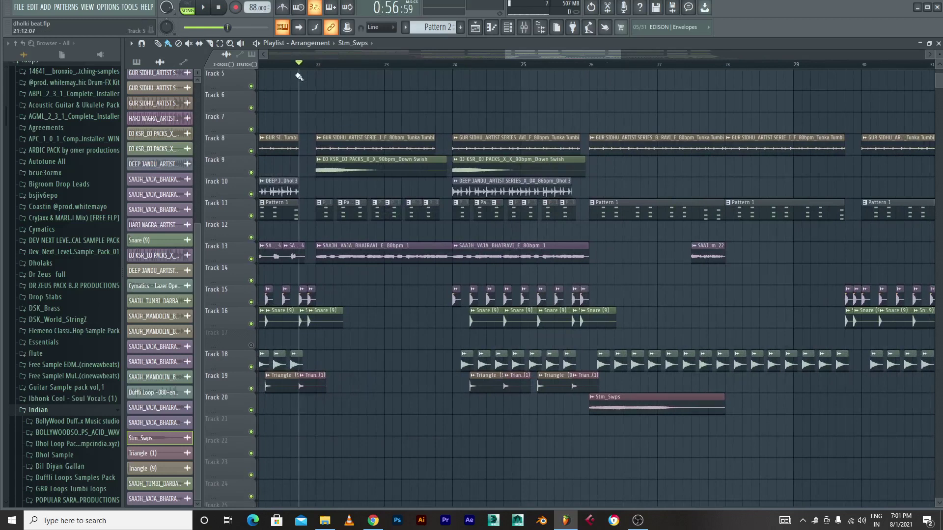
pyautogui.press('space')
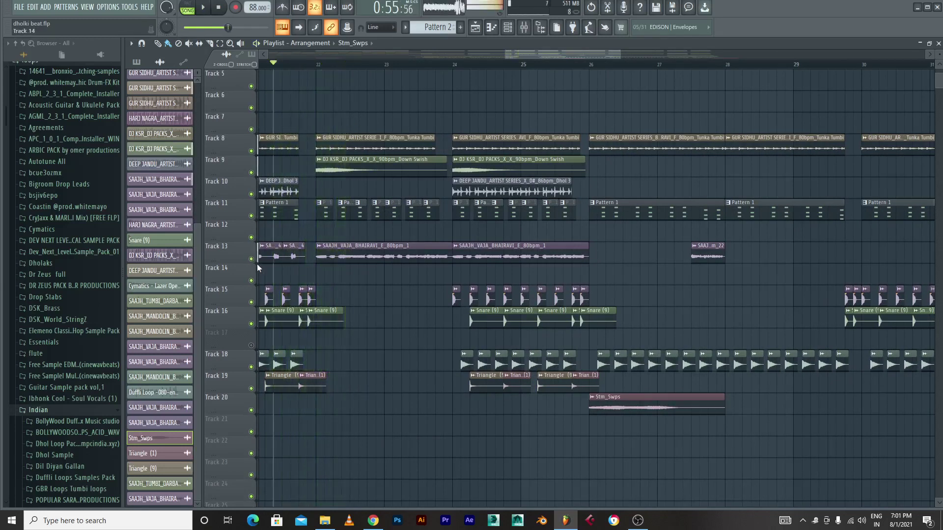
# - Solo Track 13 to audition the SAAJH_VAJA_BHAIRAVI_E_80bpm_1 clips from bar 22, and reactivate all tracks, including Track 17
pyautogui.press('space')
pyautogui.rightClick(251, 258)
pyautogui.press('space')
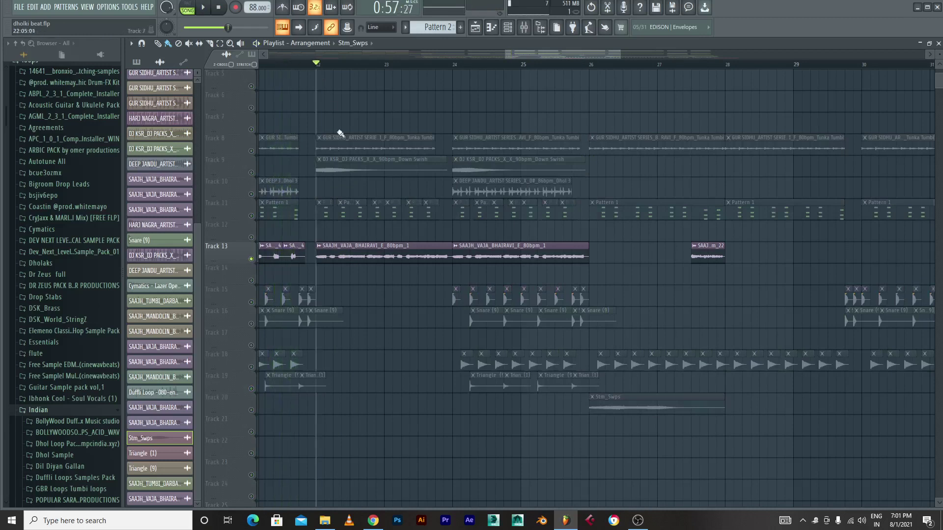
pyautogui.press('space')
pyautogui.rightClick(253, 260)
pyautogui.rightClick(253, 261)
pyautogui.rightClick(253, 261)
# - Solo Track 14 and audition the SAAJH_TUMBI_DARBAARI_E_80bpm_26 clip from bar 35
pyautogui.scroll(-3, 490, 306)
pyautogui.scroll(-2, 490, 306)
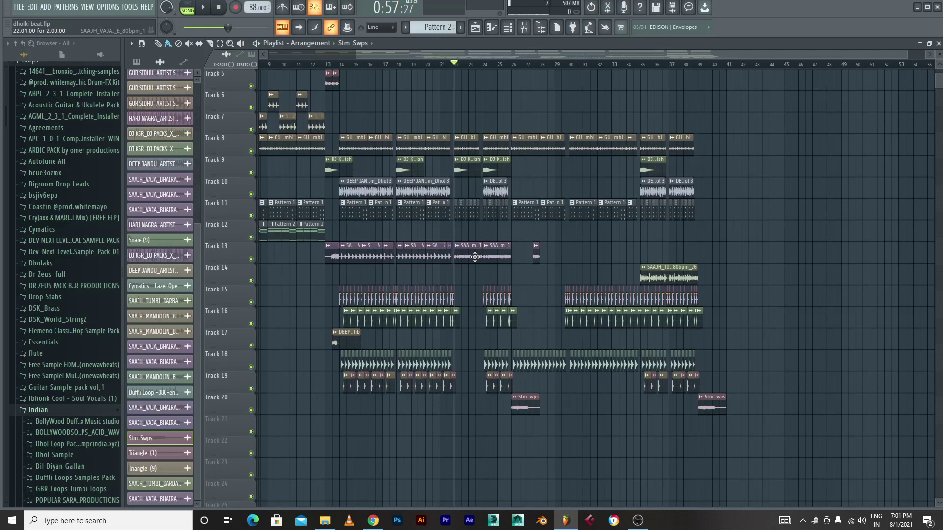
pyautogui.scroll(4, 475, 256)
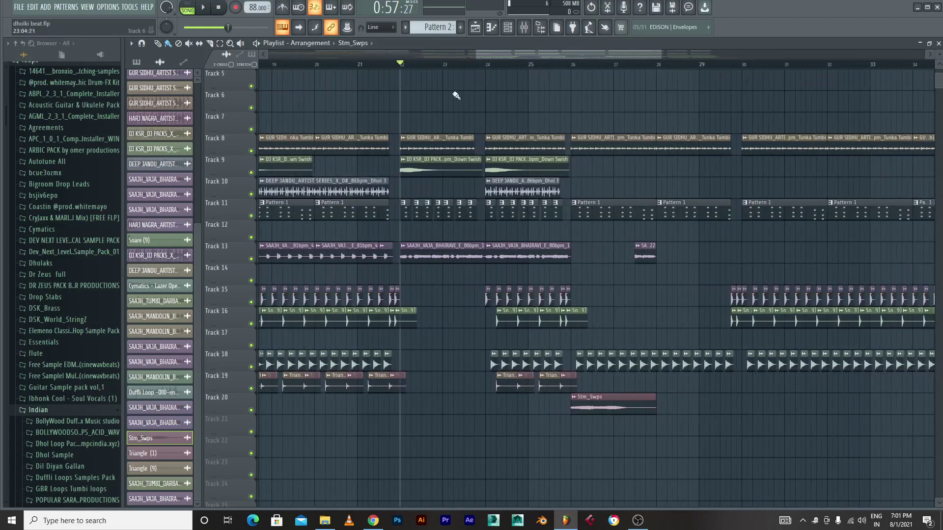
pyautogui.scroll(-5, 519, 160)
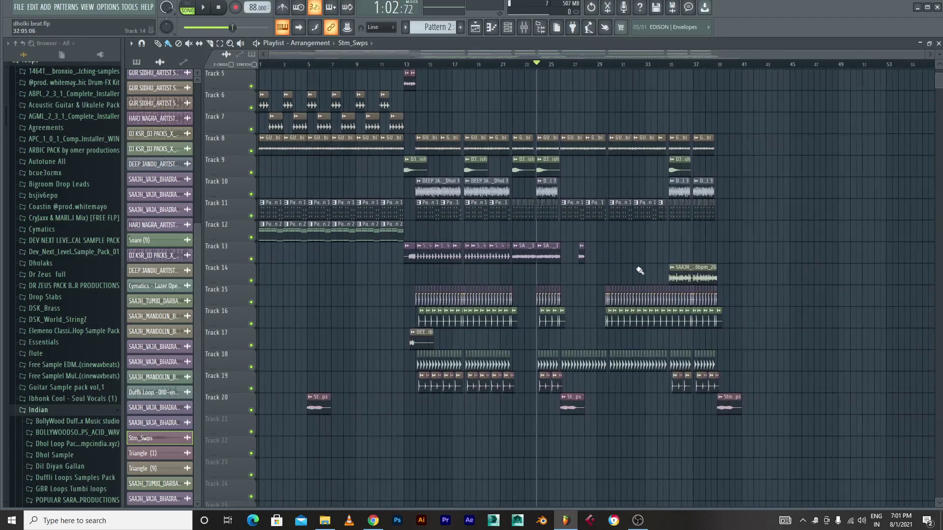
pyautogui.scroll(3, 595, 200)
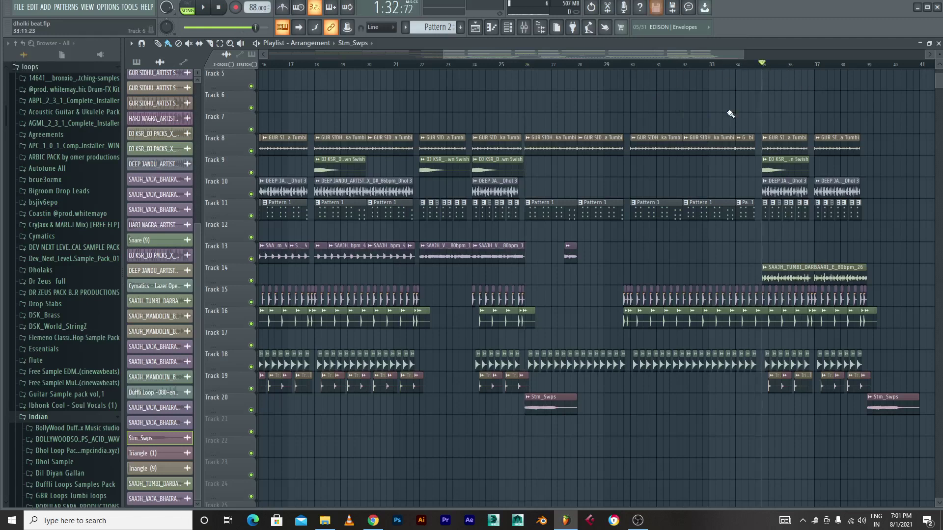
pyautogui.keyDown('ctrl'); pyautogui.click(251, 281); pyautogui.keyUp('ctrl')
pyautogui.press('space')
pyautogui.moveTo(638, 53)
pyautogui.mouseDown()
pyautogui.moveTo(625, 57)
pyautogui.moveTo(635, 55)
pyautogui.mouseUp()
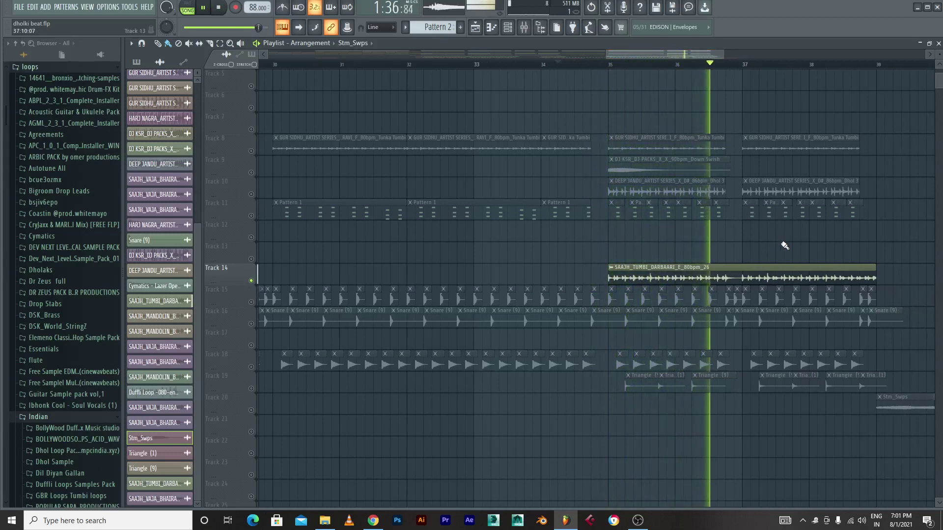
pyautogui.press('space')
# - Unsolo Track 14 and look over the complete arrangement, with the playhead reset to the song start
pyautogui.scroll(-3, 766, 280)
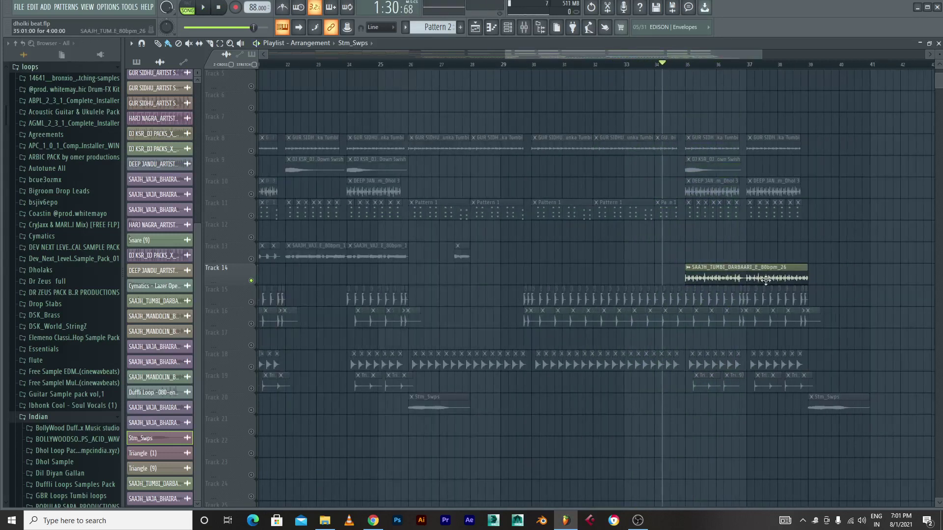
pyautogui.rightClick(251, 281)
pyautogui.scroll(-3, 810, 385)
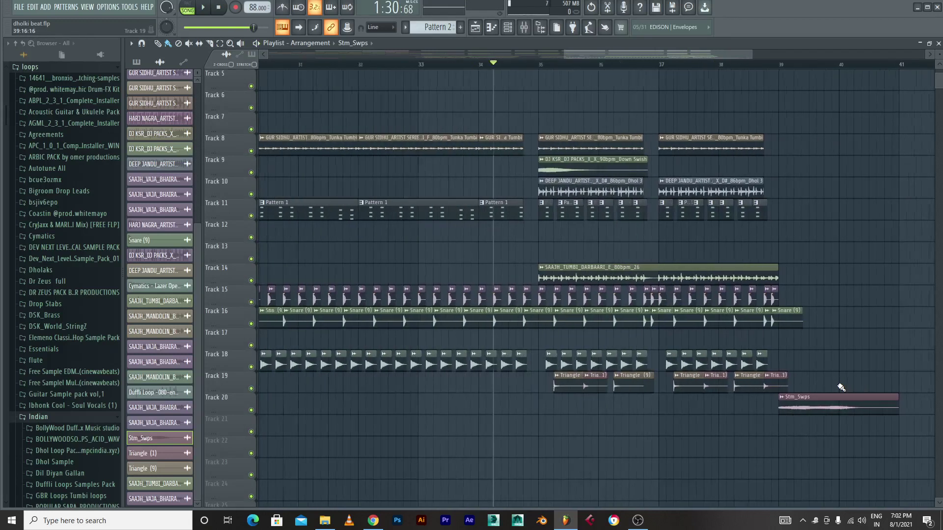
pyautogui.scroll(4, 781, 373)
pyautogui.scroll(-3, 658, 313)
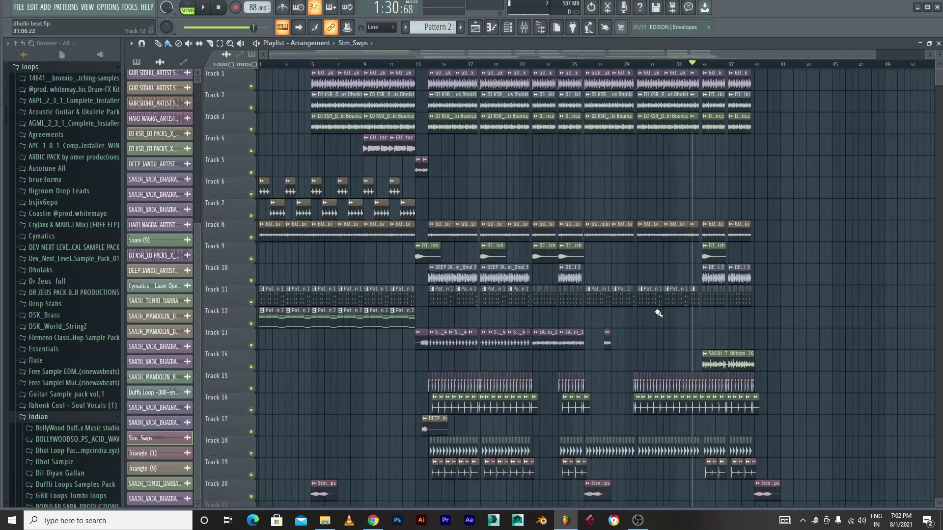
pyautogui.moveTo(876, 56); pyautogui.dragTo(700, 60)
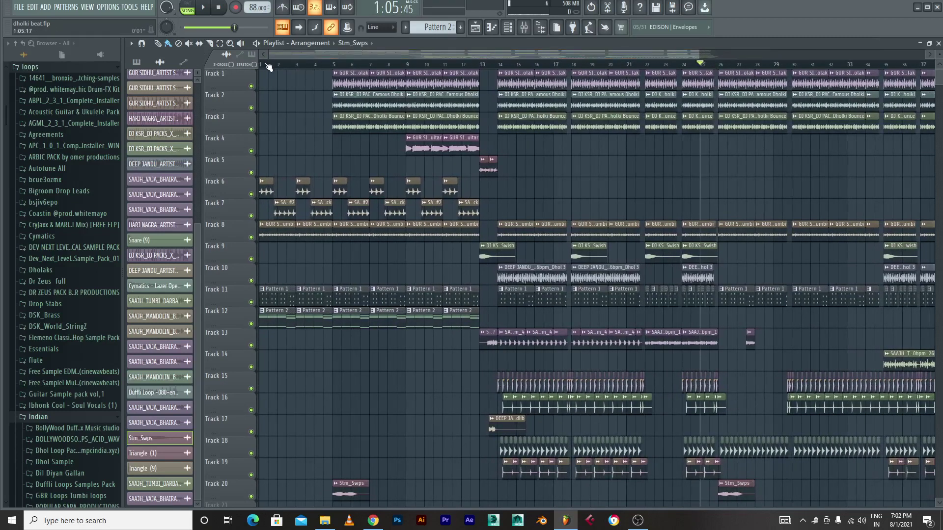
pyautogui.moveTo(698, 55); pyautogui.dragTo(924, 150)
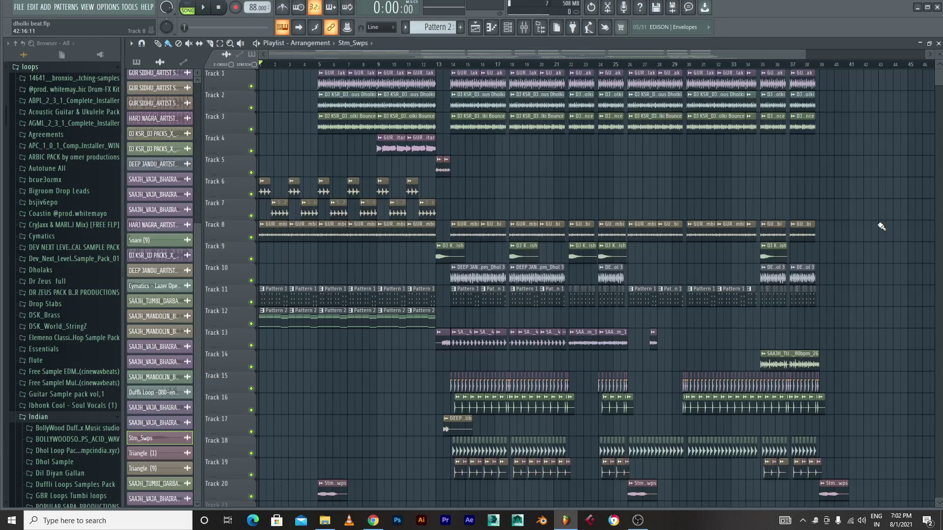
pyautogui.moveTo(808, 55); pyautogui.dragTo(747, 55)
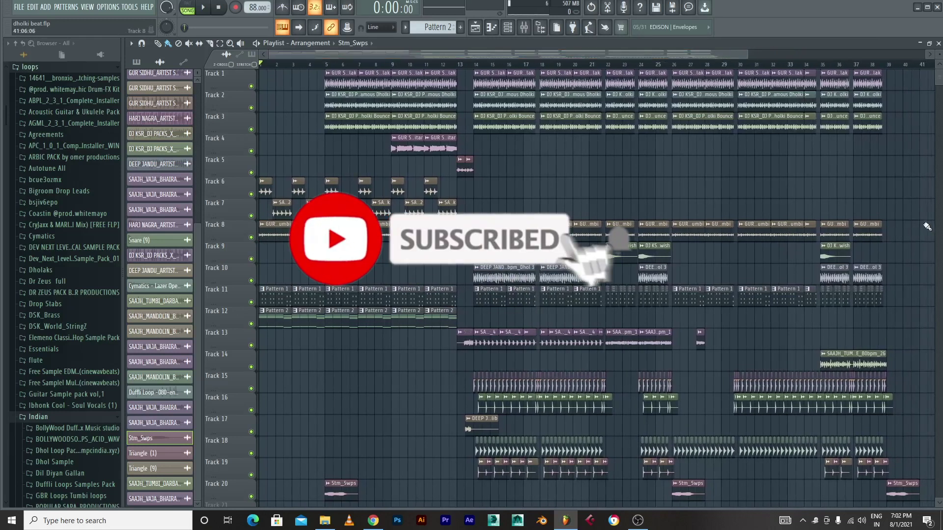